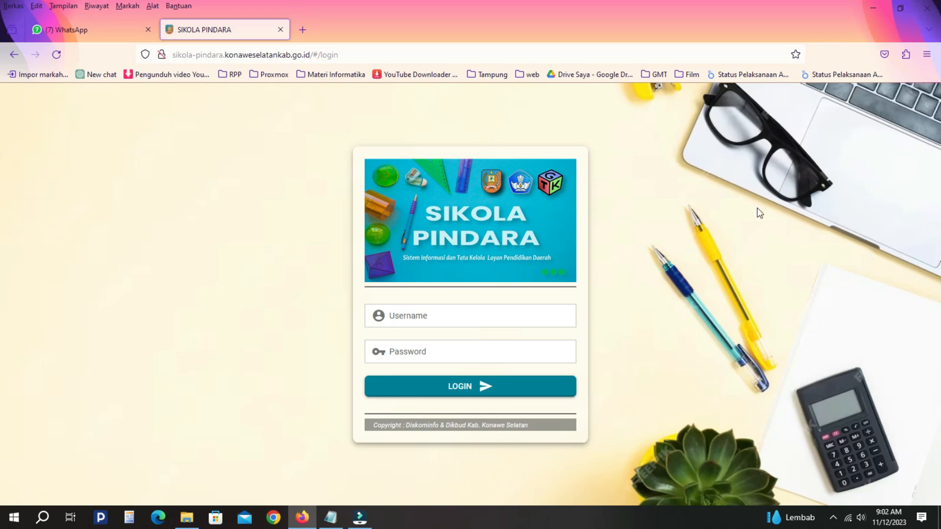
# - Log in to Sikola Pindara with the account's username and password, declining Firefox's password saving
pyautogui.click(392, 316)
pyautogui.click(501, 317)
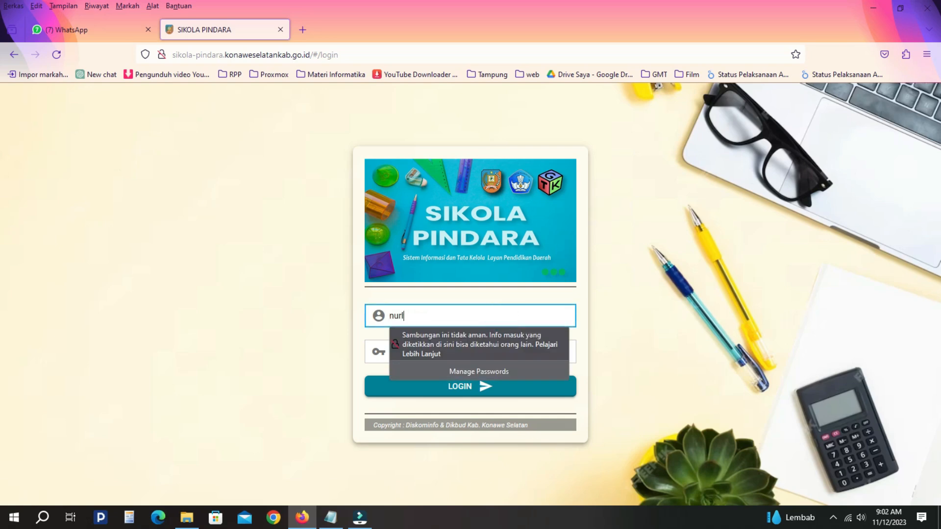
pyautogui.press('Tab')
pyautogui.write('•••••••••••••')
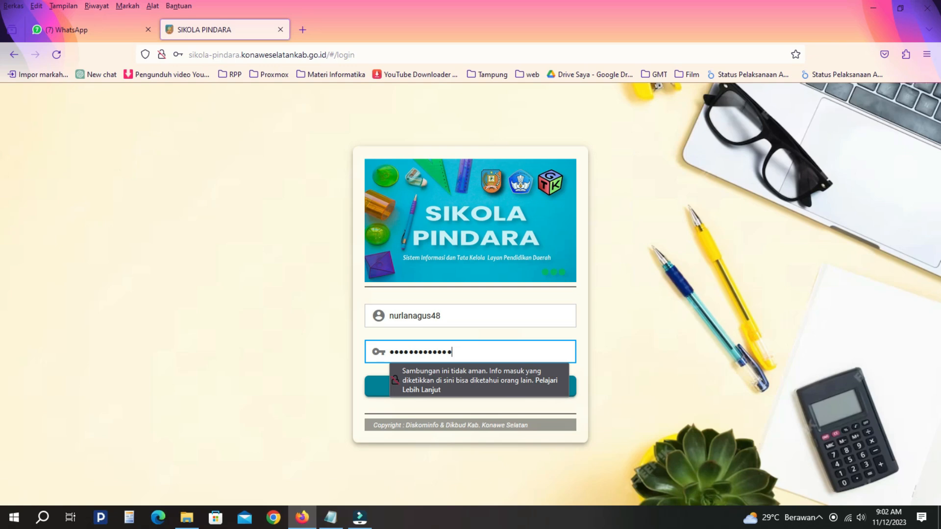
pyautogui.click(293, 232)
pyautogui.click(293, 232)
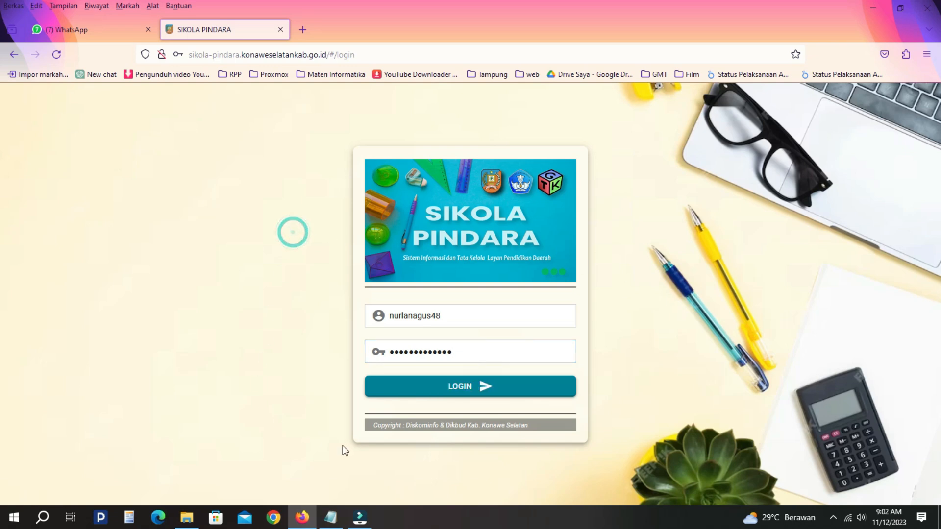
pyautogui.click(461, 384)
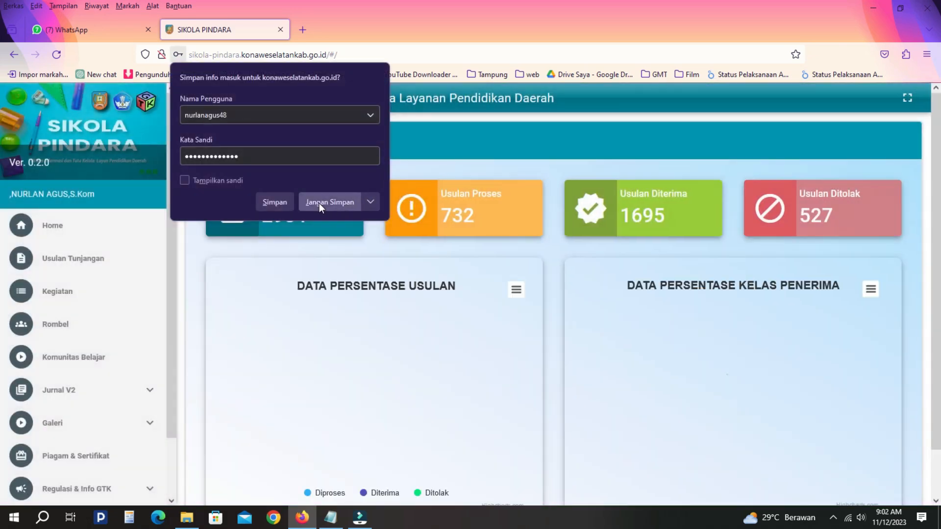
pyautogui.click(321, 203)
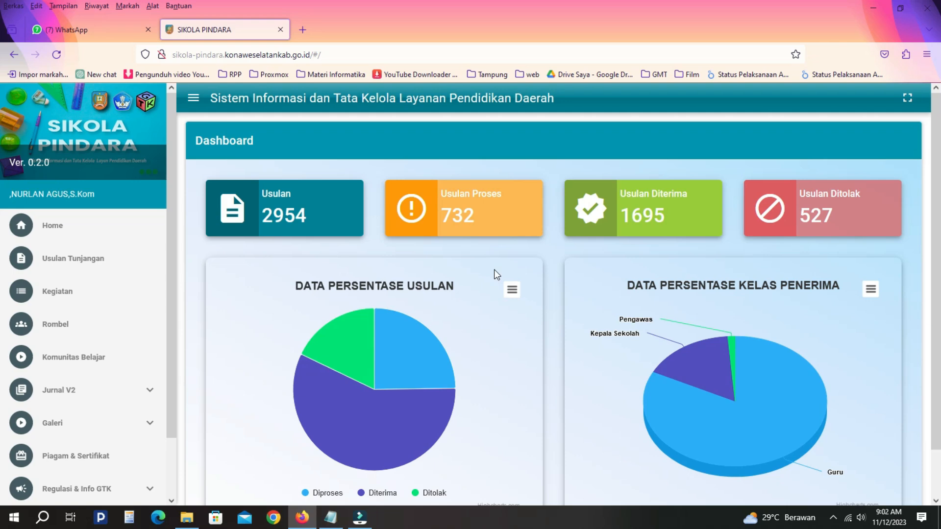
# - Open the Usulan Tunjangan list to see the existing Triwulan III - 2023 TPG proposal
pyautogui.click(69, 260)
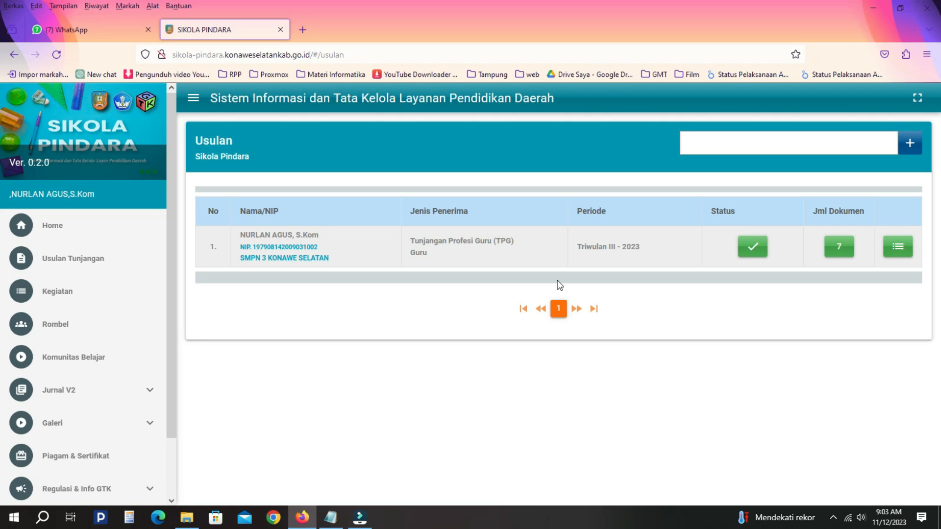
# - Add a proposal for Tahun 2023, Triwulan IV, Tunjangan Profesi Guru (TPG), class Guru, and save it
pyautogui.click(910, 145)
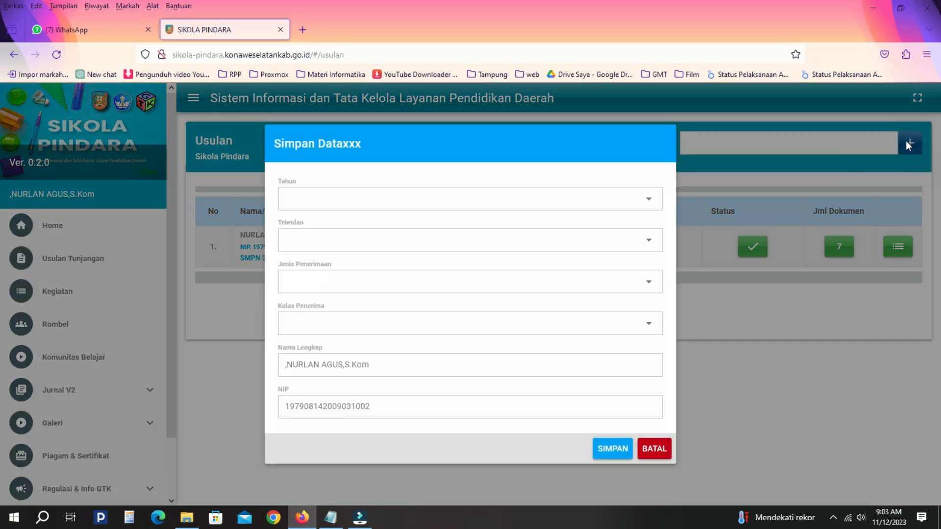
pyautogui.click(629, 200)
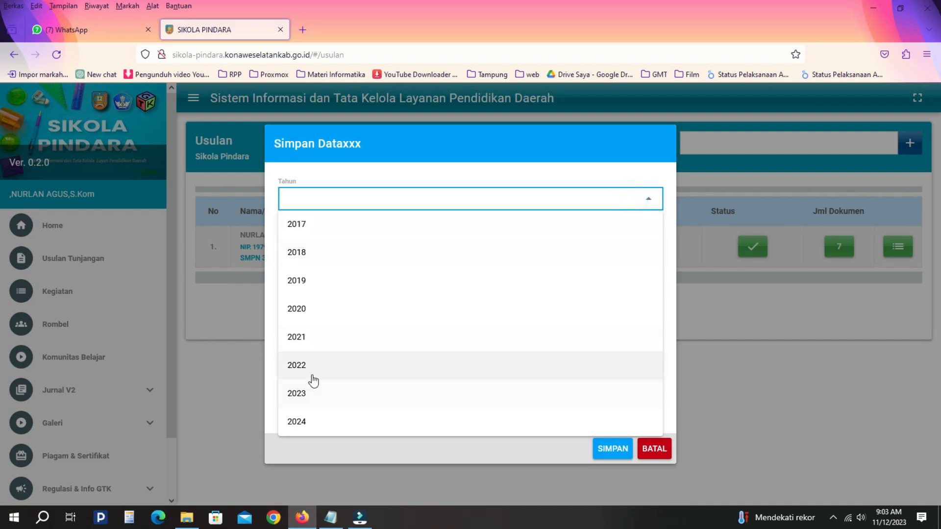
pyautogui.click(314, 394)
pyautogui.click(345, 244)
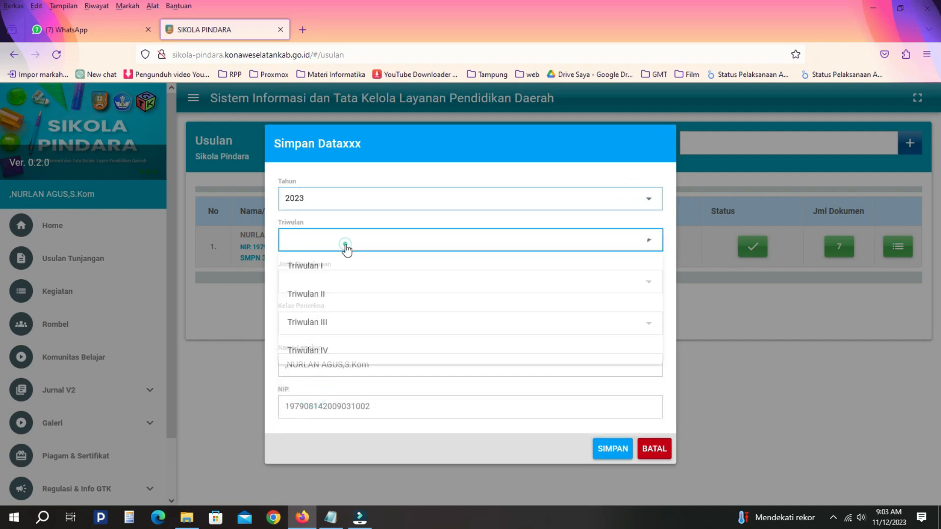
pyautogui.click(316, 351)
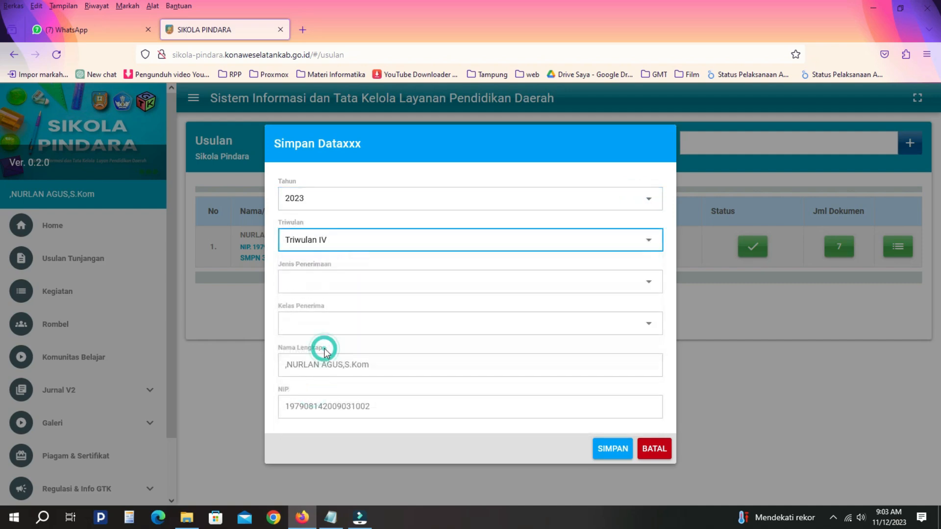
pyautogui.click(331, 287)
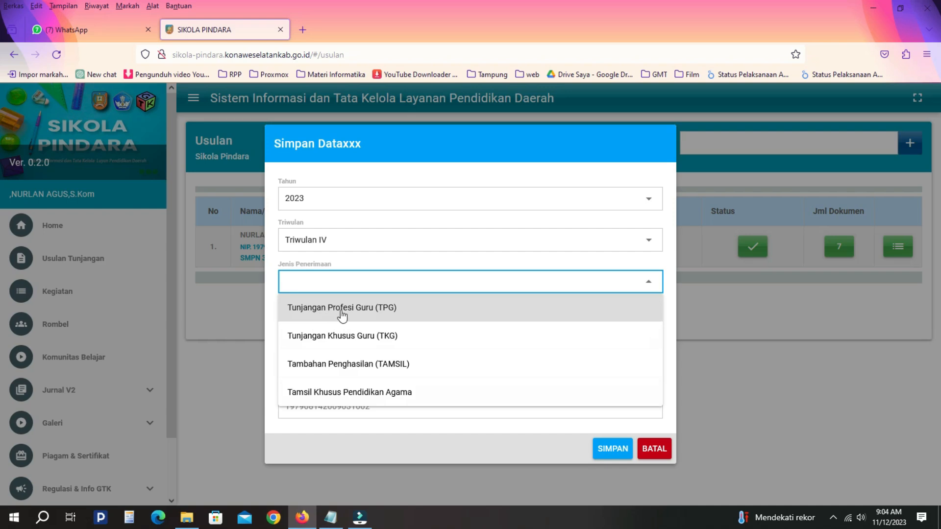
pyautogui.click(383, 313)
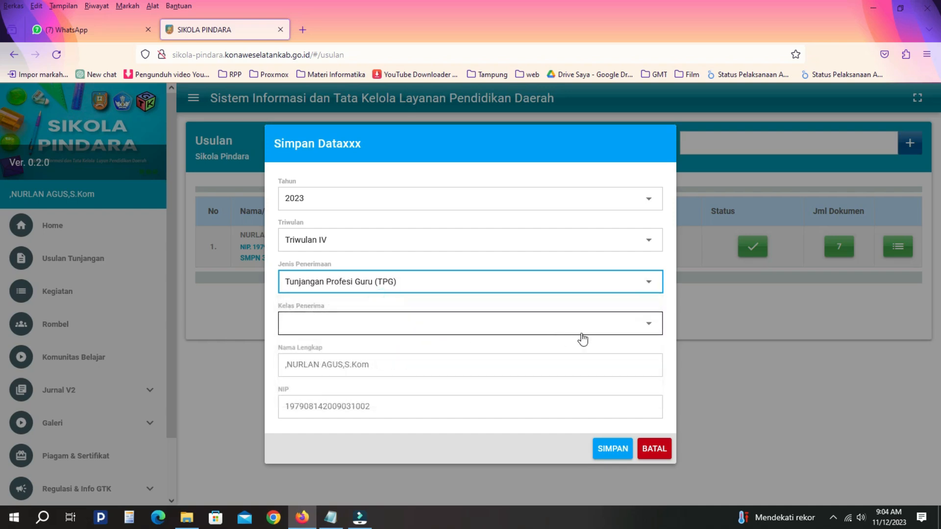
pyautogui.click(625, 324)
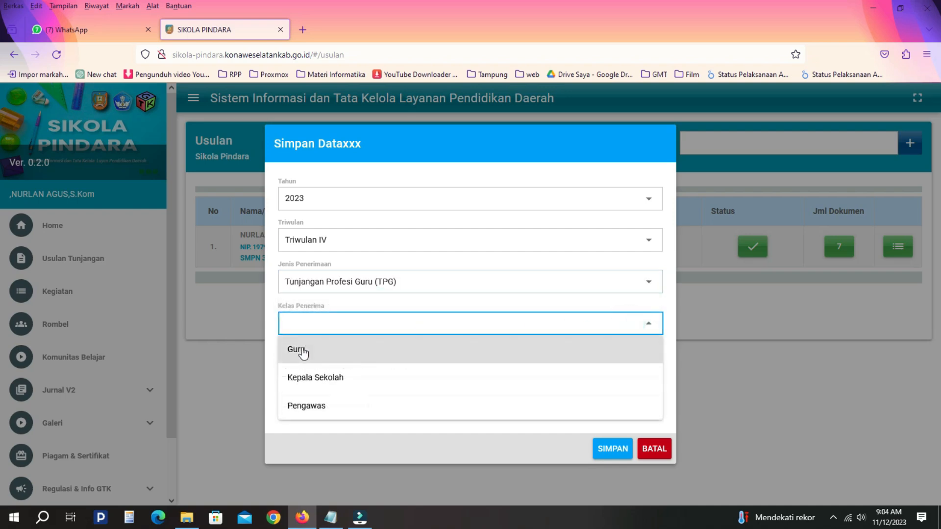
pyautogui.click(330, 351)
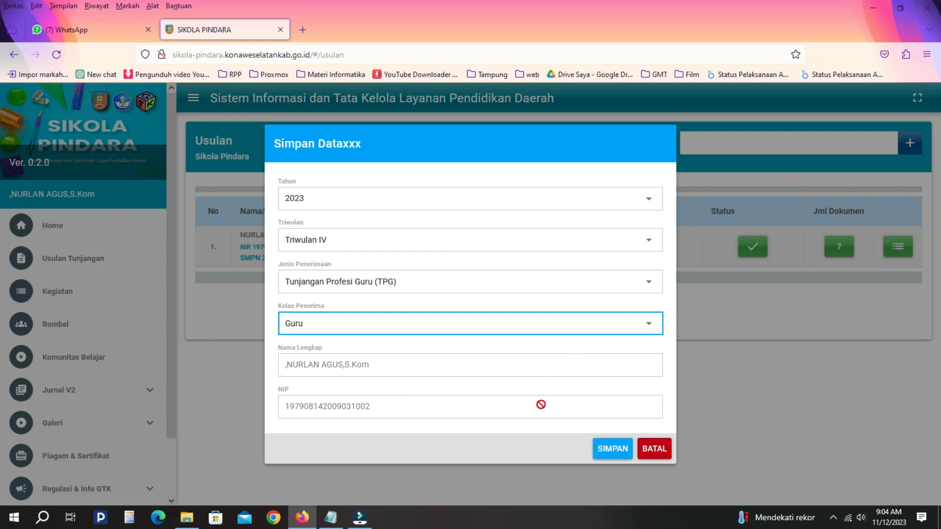
pyautogui.click(614, 452)
pyautogui.click(613, 450)
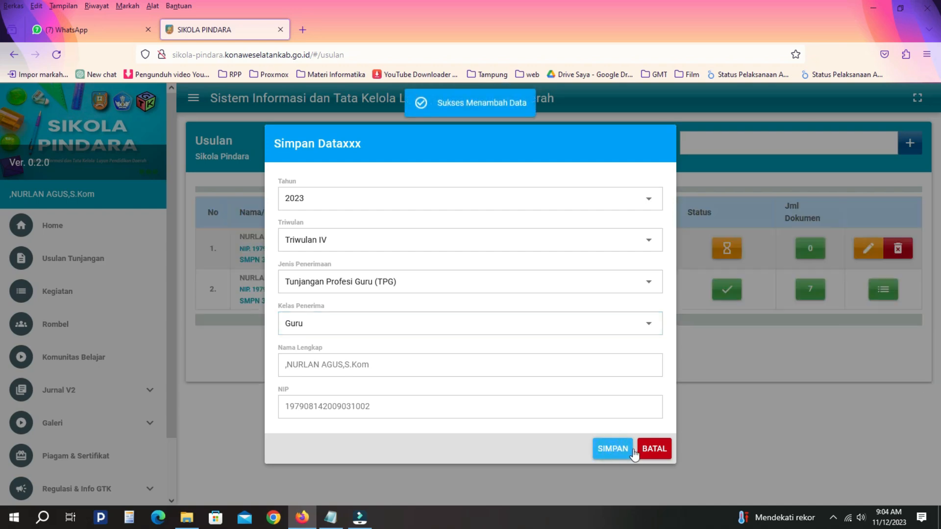
pyautogui.click(663, 449)
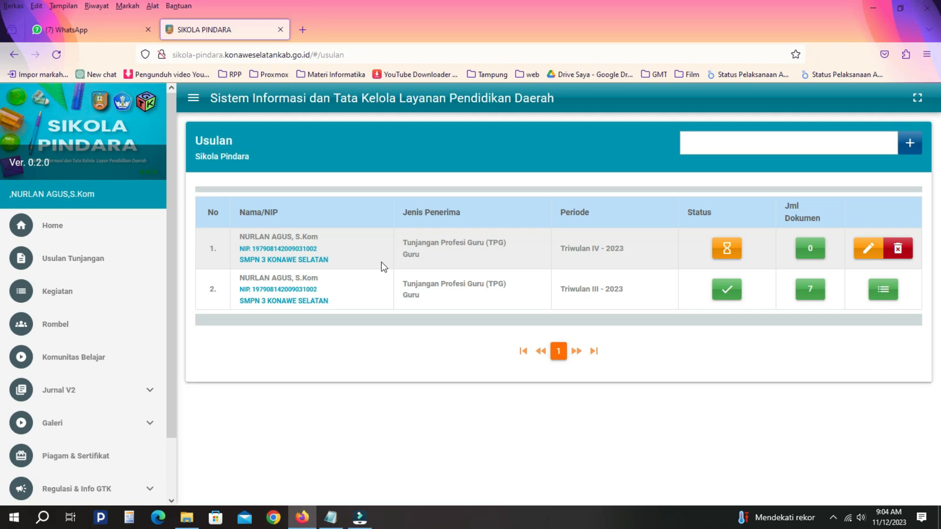
# - Switch to File Explorer's Downloads > Tutor TW4 folder holding the eight proposal PDFs
pyautogui.click(187, 516)
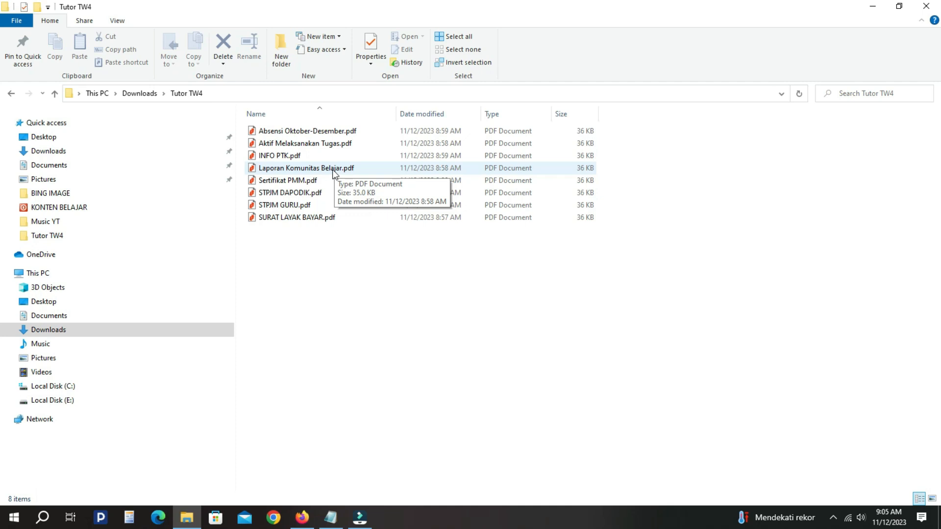
# - Select all eight PDFs in the Tutor TW4 folder, then clear the selection, twice
pyautogui.moveTo(362, 241); pyautogui.dragTo(366, 123)
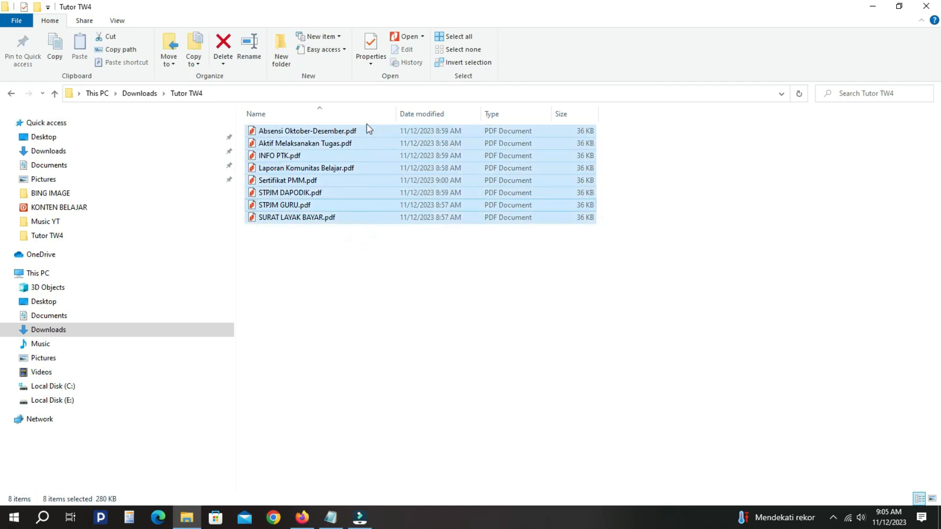
pyautogui.click(379, 252)
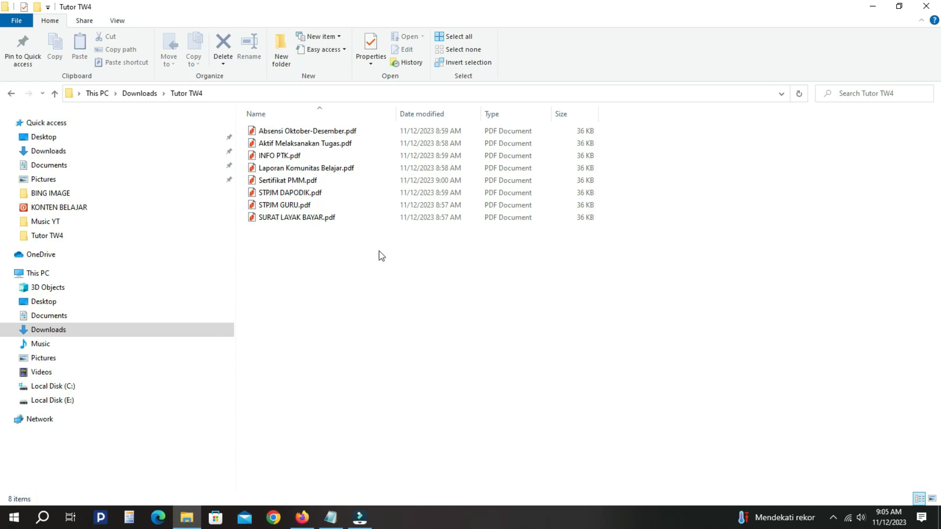
pyautogui.moveTo(366, 234); pyautogui.dragTo(366, 127)
pyautogui.click(356, 248)
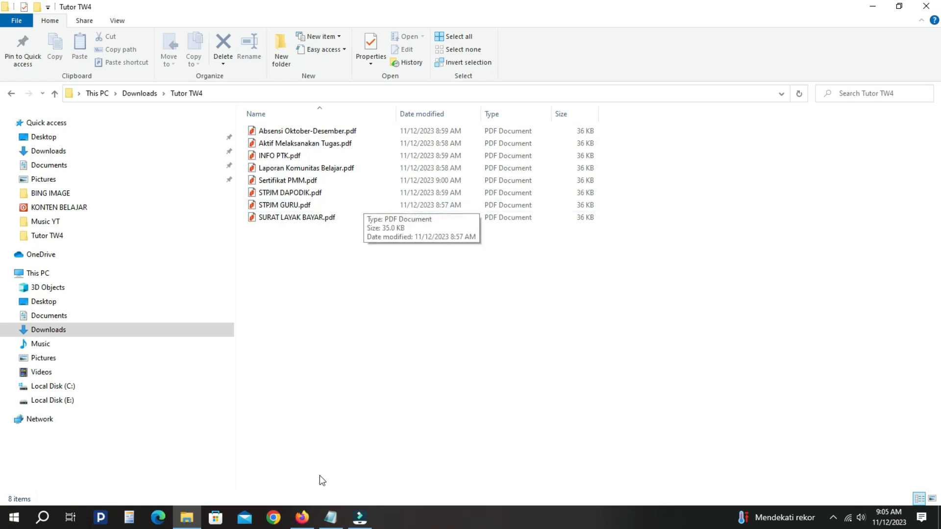
# - Minimize the Tutor TW4 folder to return to the Usulan page with its Triwulan IV - 2023 row
pyautogui.click(302, 517)
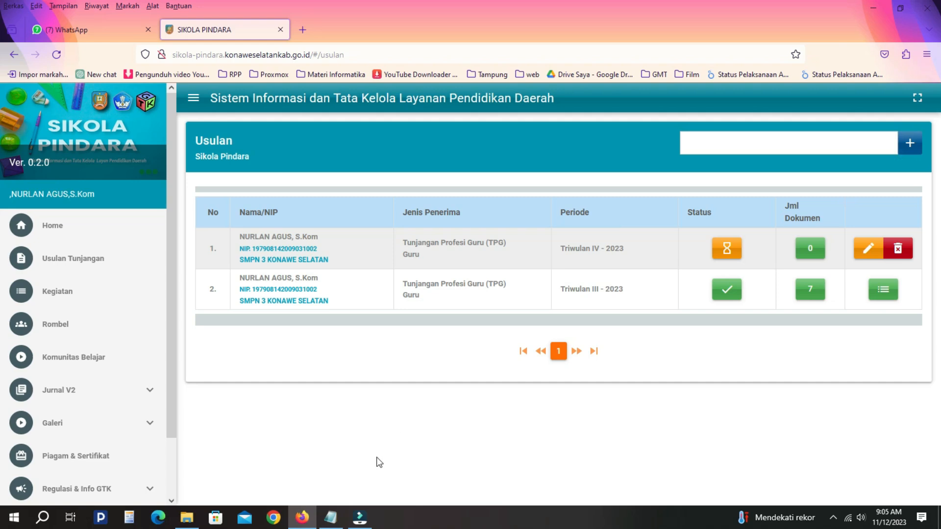
pyautogui.click(187, 518)
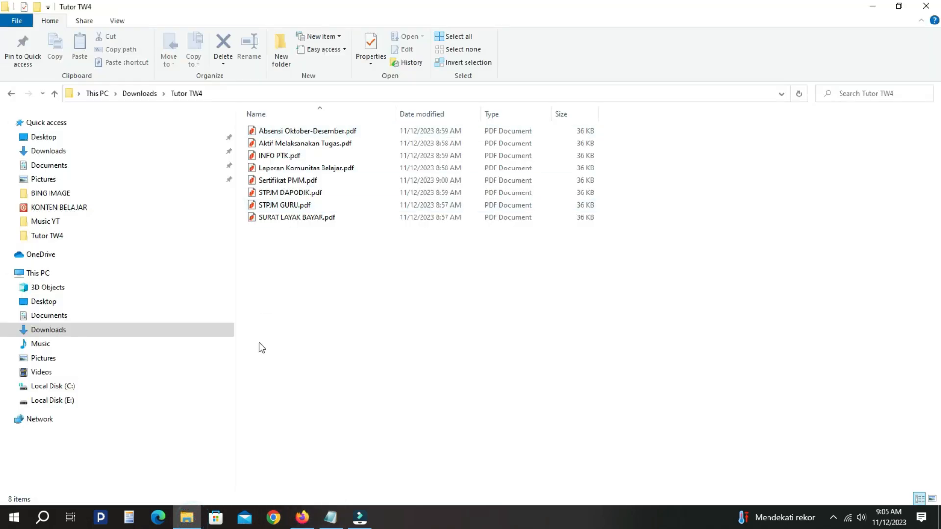
pyautogui.click(186, 525)
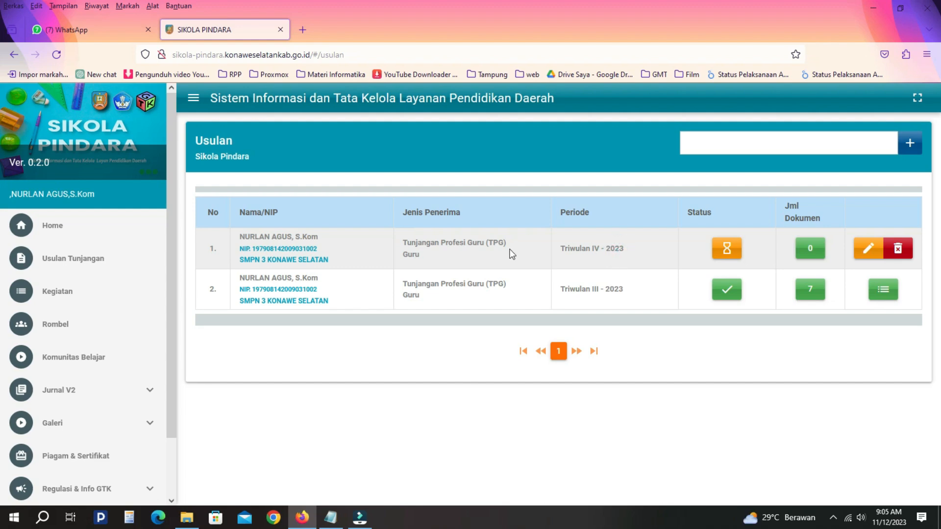
pyautogui.moveTo(564, 250); pyautogui.dragTo(625, 252)
pyautogui.click(626, 252)
pyautogui.click(187, 517)
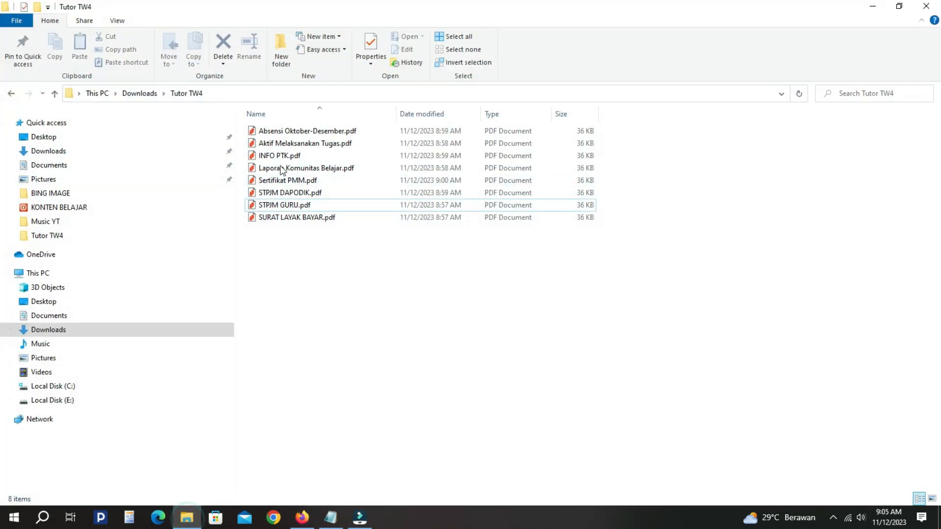
pyautogui.click(186, 517)
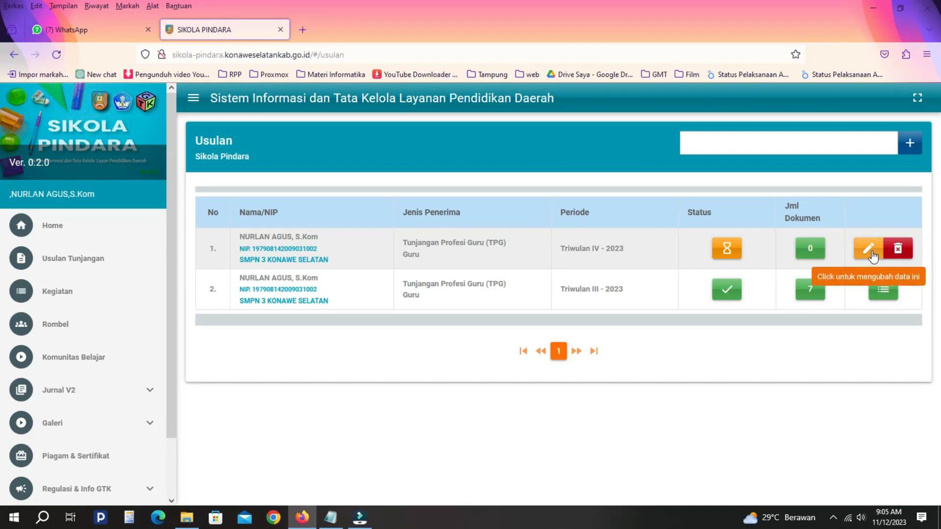
# - Open the Triwulan IV - 2023 proposal's document list and start a new Add Dokumen entry
pyautogui.click(811, 251)
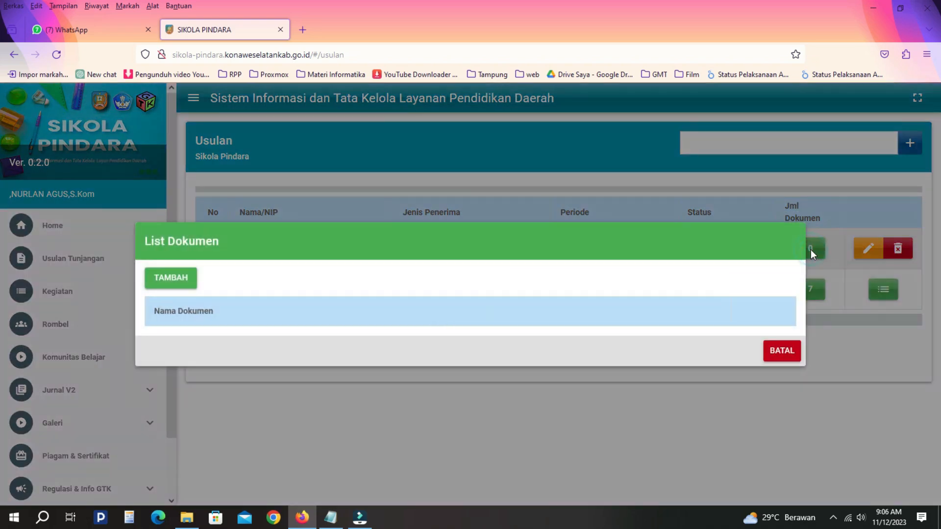
pyautogui.click(792, 351)
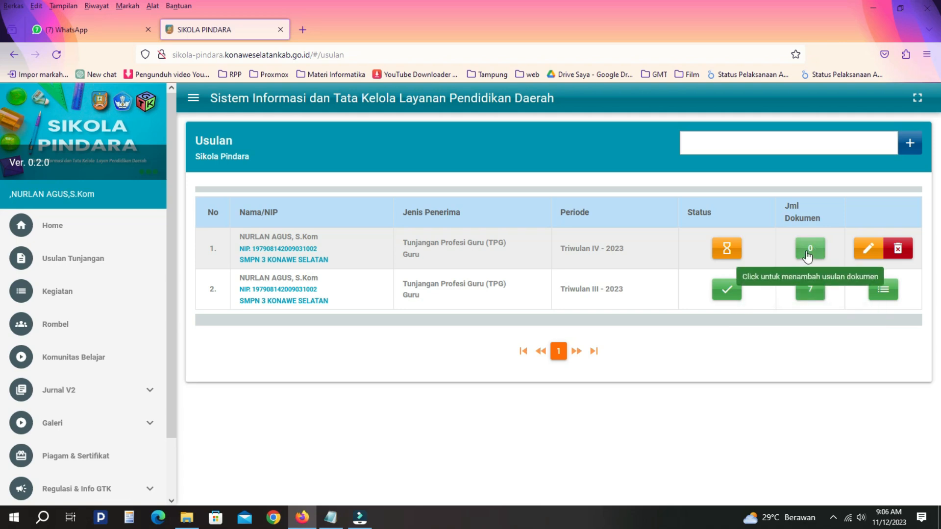
pyautogui.click(186, 518)
pyautogui.moveTo(358, 267); pyautogui.dragTo(334, 128)
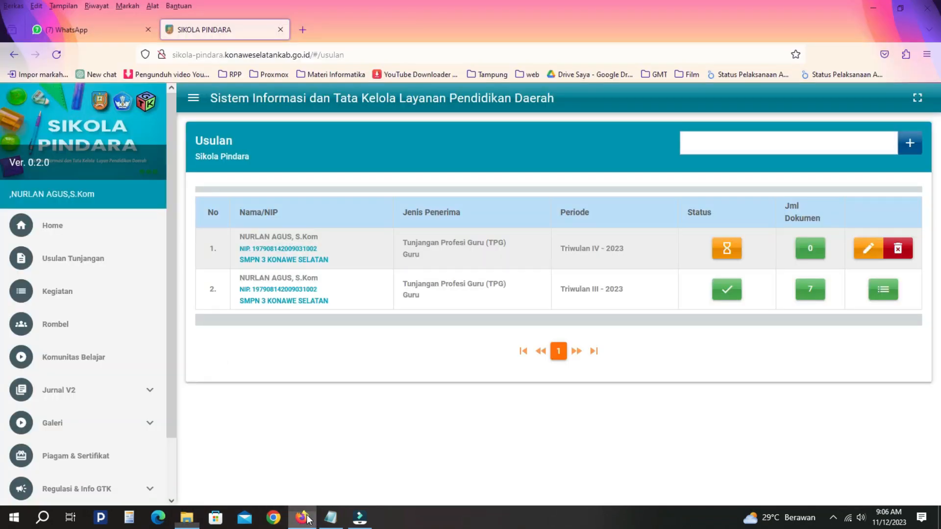
pyautogui.click(302, 518)
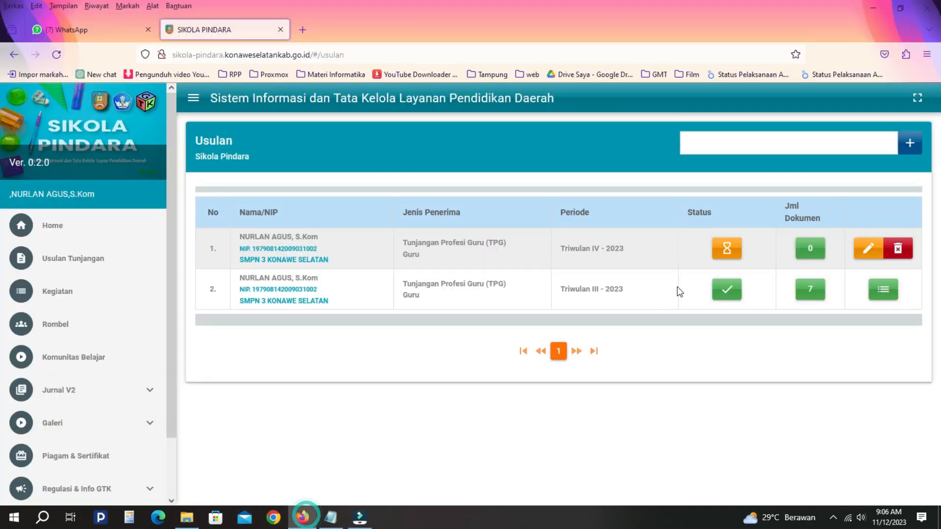
pyautogui.click(810, 250)
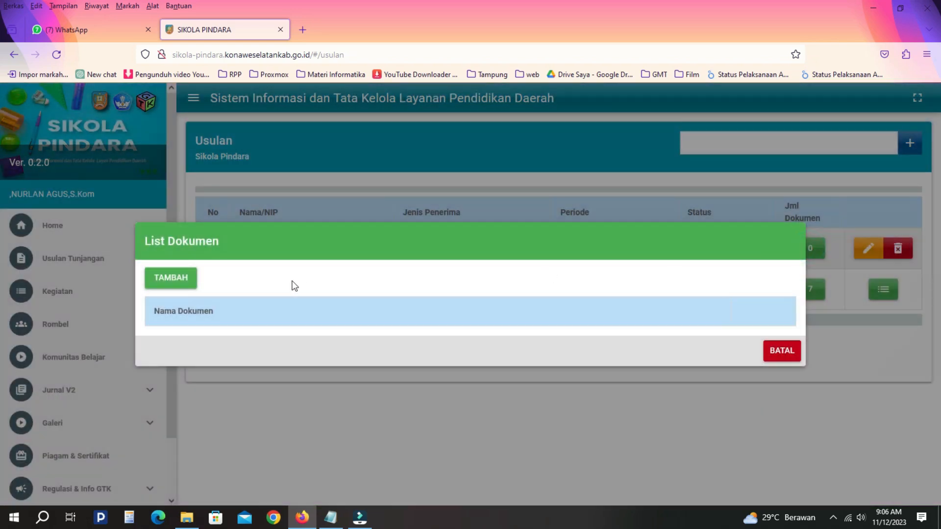
pyautogui.click(181, 283)
pyautogui.click(290, 283)
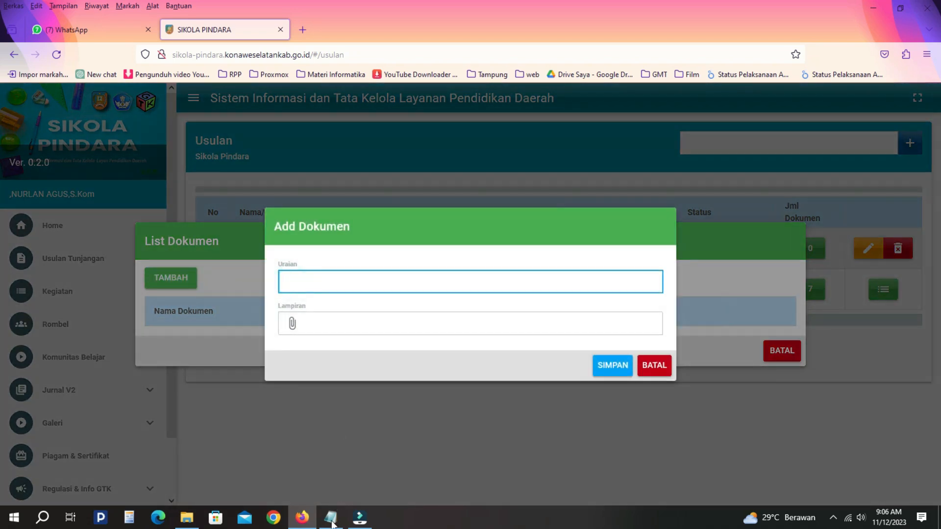
# - Enter STPJM DAPODIK as the new document's Uraian, after checking the file name in Tutor TW4
pyautogui.click(187, 517)
pyautogui.click(296, 293)
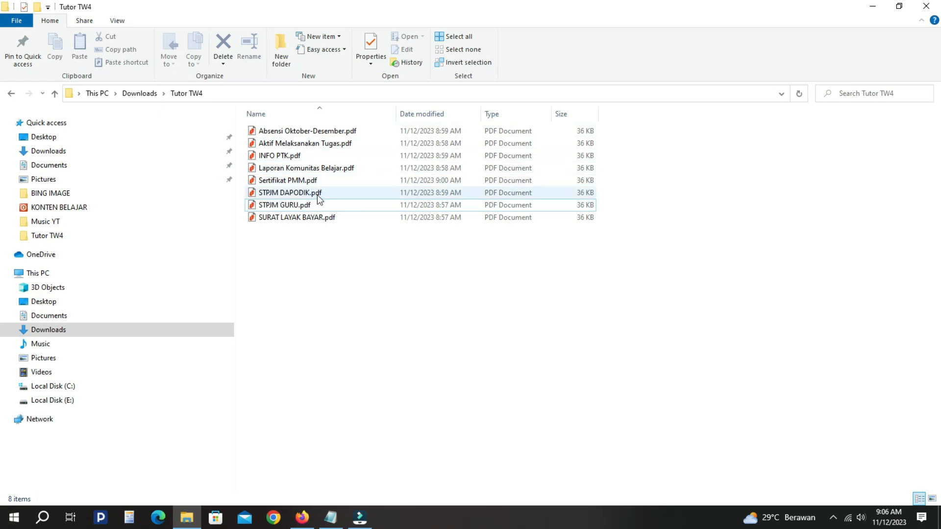
pyautogui.click(323, 250)
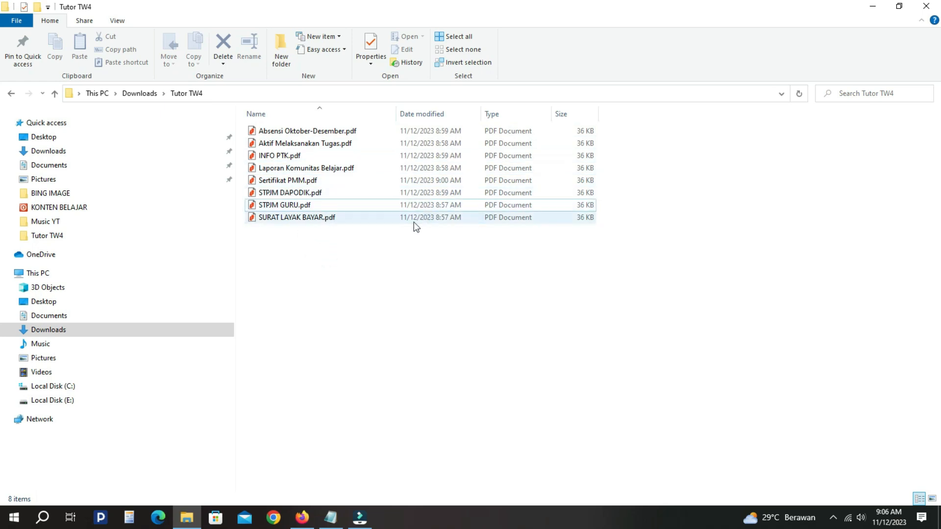
pyautogui.click(277, 196)
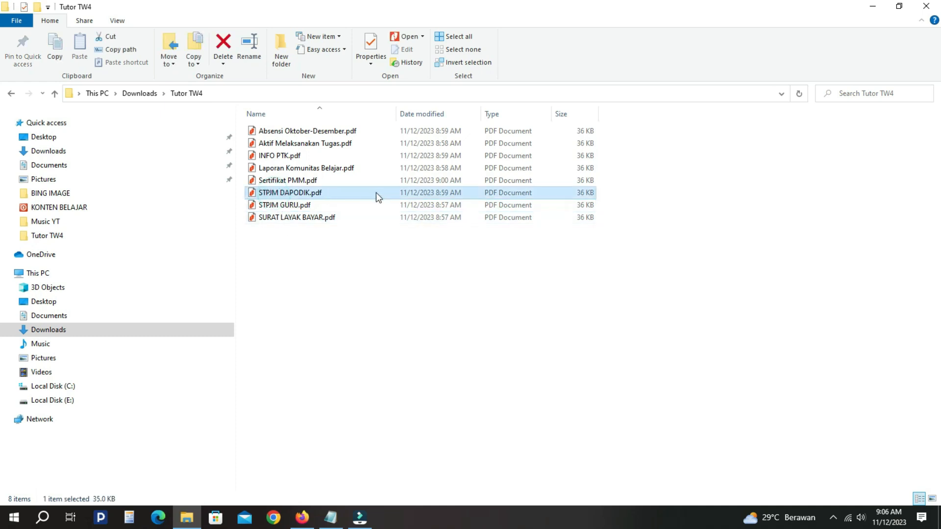
pyautogui.click(303, 518)
pyautogui.click(329, 277)
pyautogui.click(326, 289)
pyautogui.write('STPJM DAPODIK')
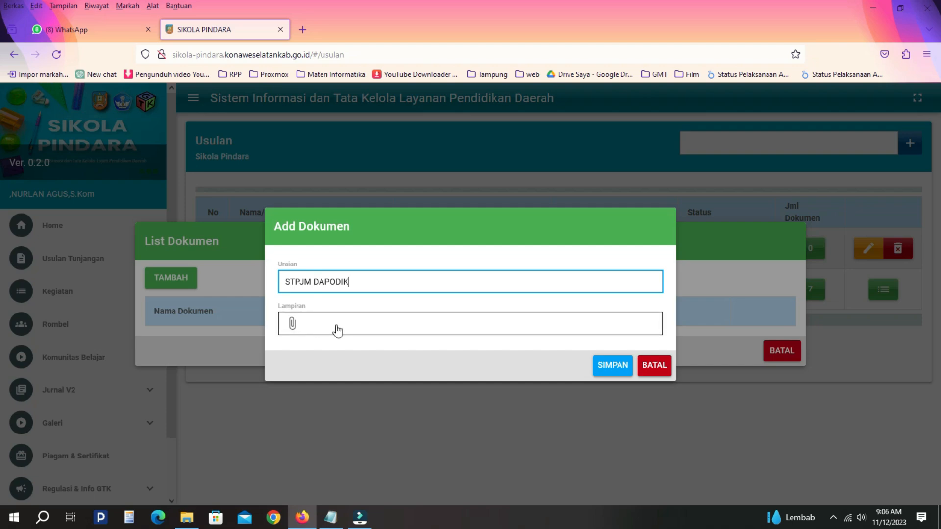
# - Attach STPJM DAPODIK.pdf from the Tutor TW4 folder and save the document
pyautogui.click(187, 518)
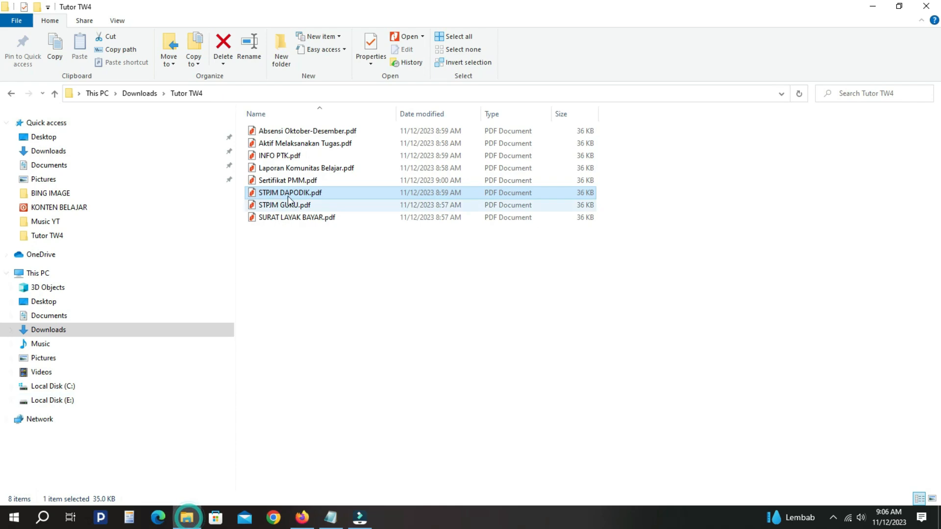
pyautogui.click(303, 518)
pyautogui.click(325, 324)
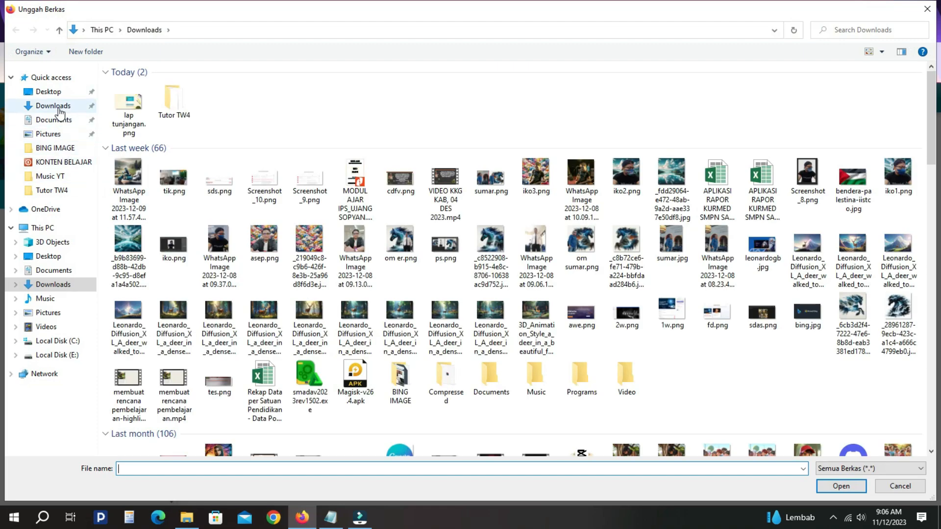
pyautogui.doubleClick(167, 99)
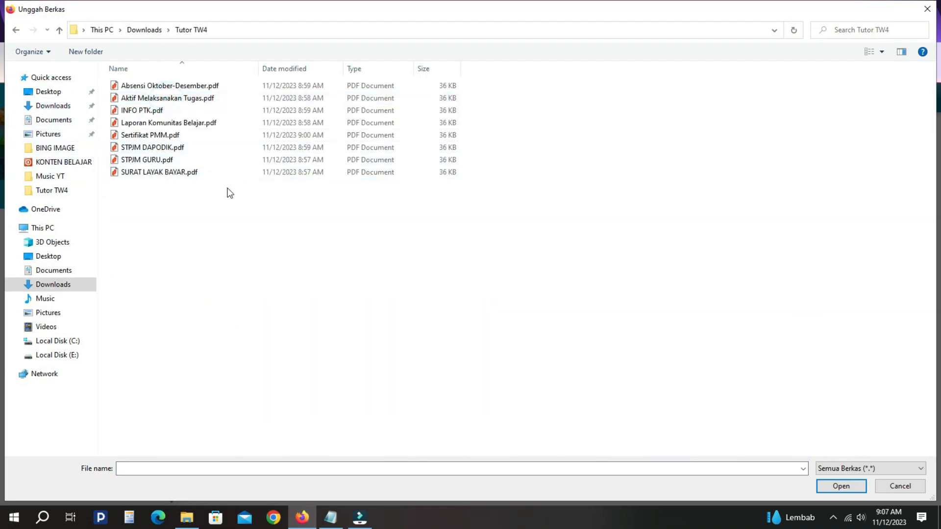
pyautogui.click(307, 522)
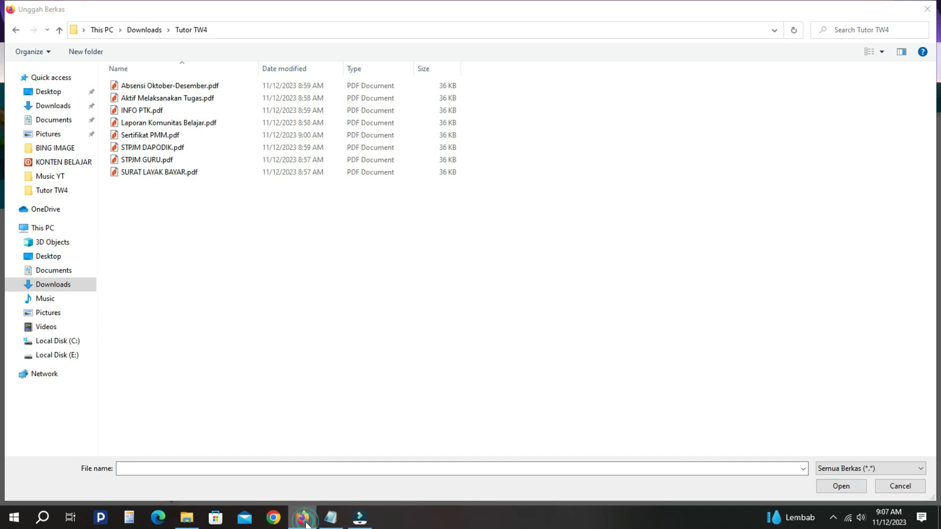
pyautogui.click(162, 149)
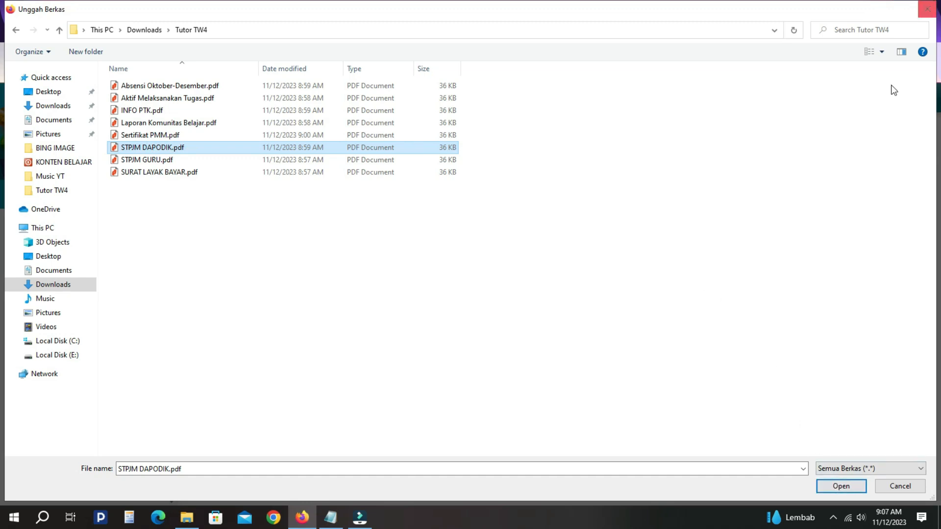
pyautogui.click(841, 487)
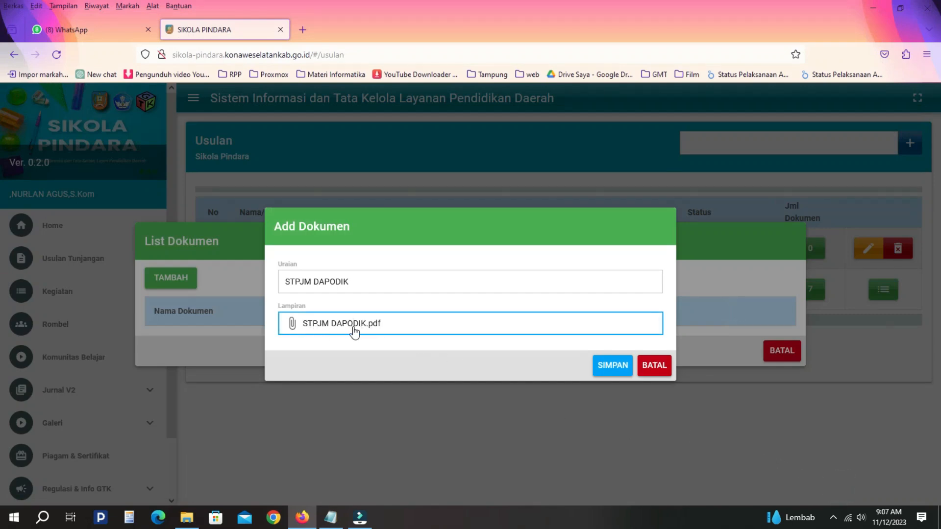
pyautogui.click(615, 368)
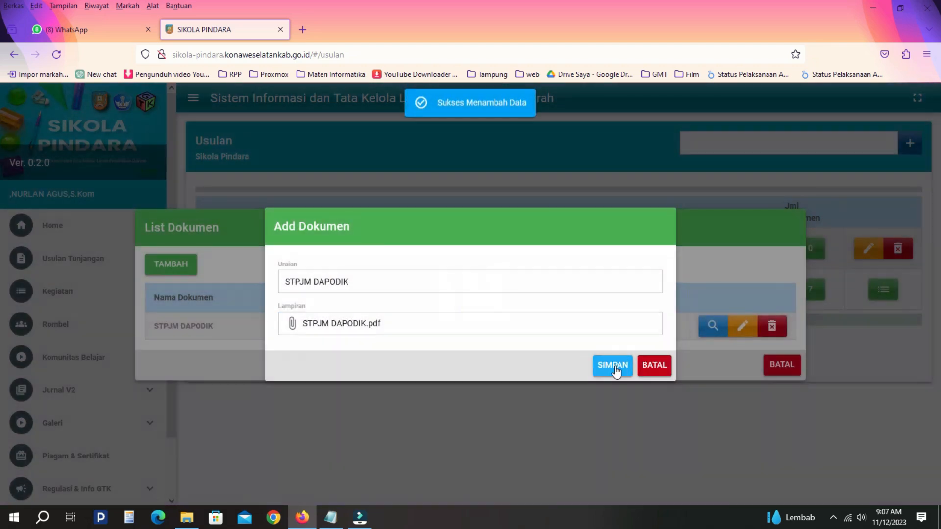
pyautogui.click(653, 365)
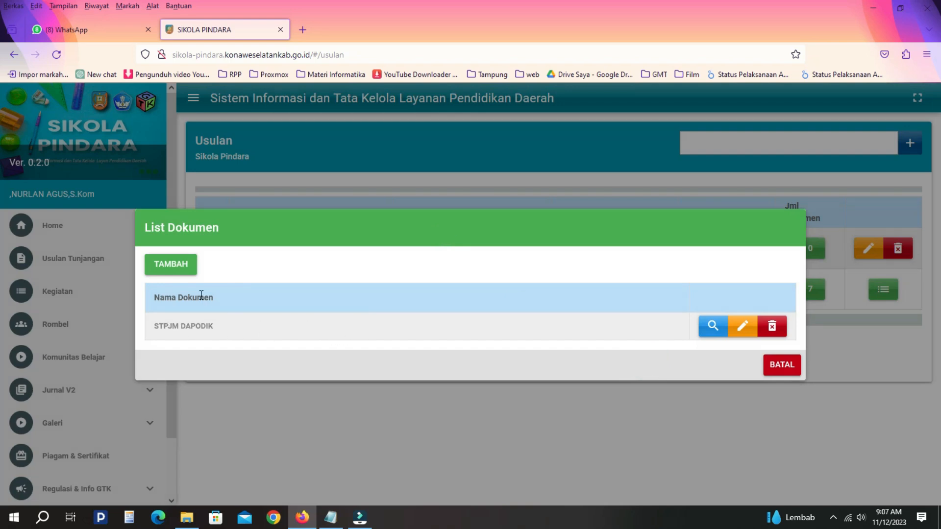
# - Add 'Absensi Oktober-Desember 2023' with Absensi Oktober-Desember.pdf attached and save it
pyautogui.click(175, 265)
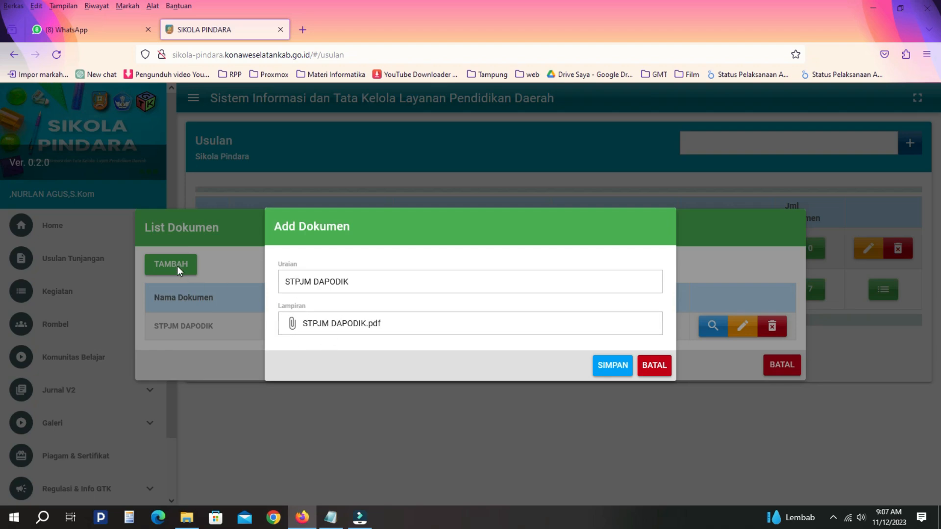
pyautogui.click(187, 517)
pyautogui.click(304, 131)
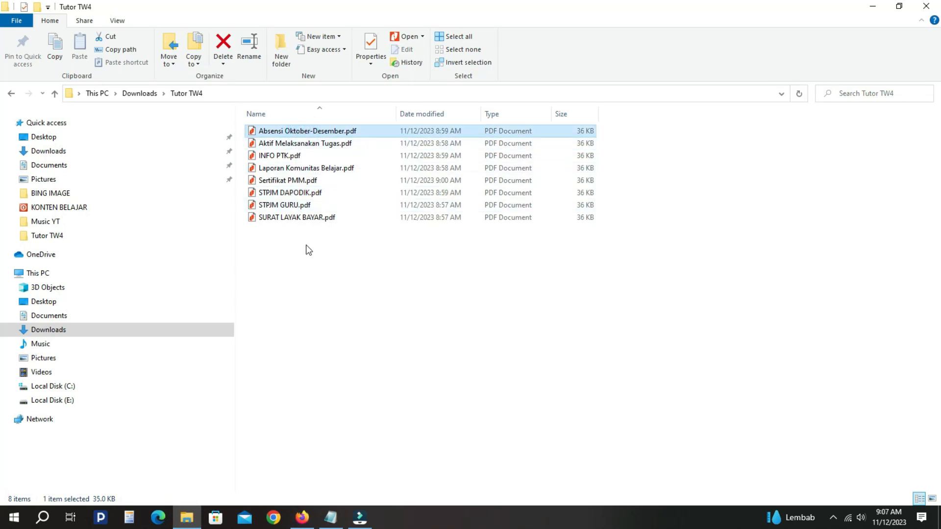
pyautogui.click(304, 522)
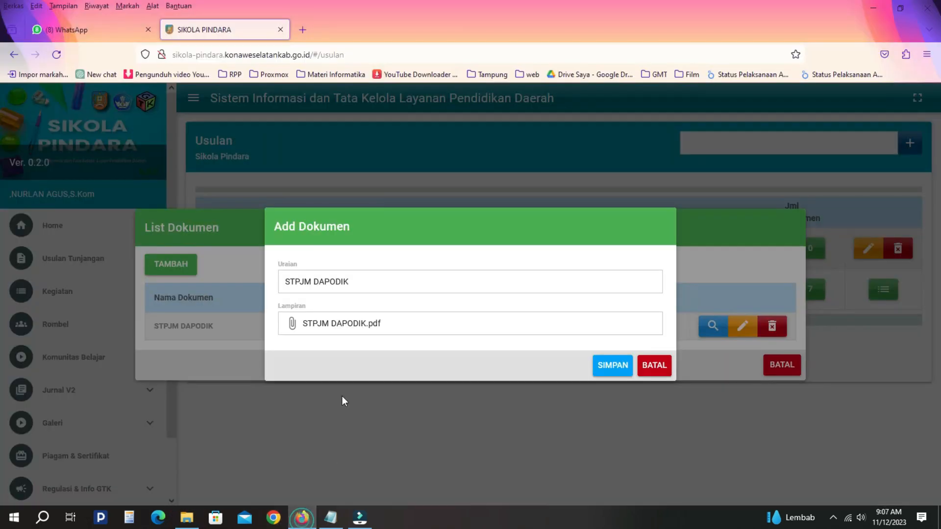
pyautogui.moveTo(356, 282); pyautogui.dragTo(269, 285)
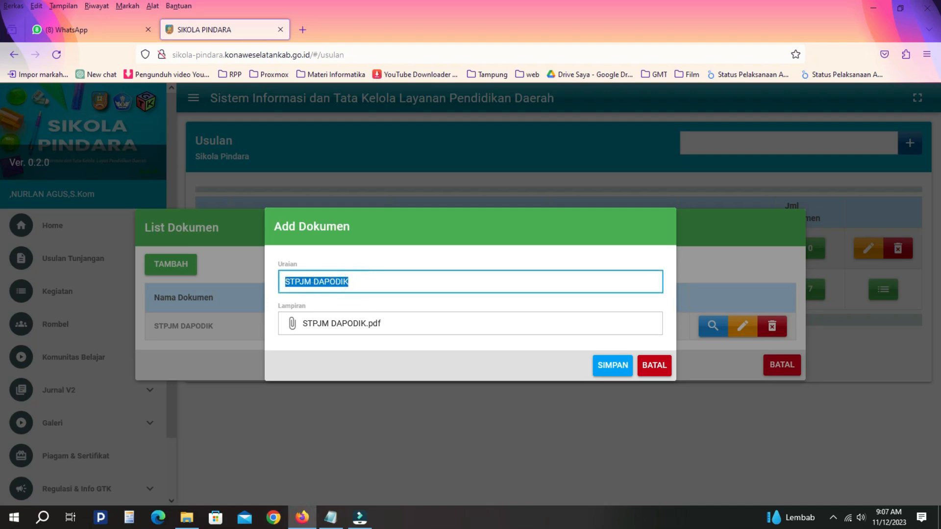
pyautogui.write('Absensi Oktober-Desember 2023')
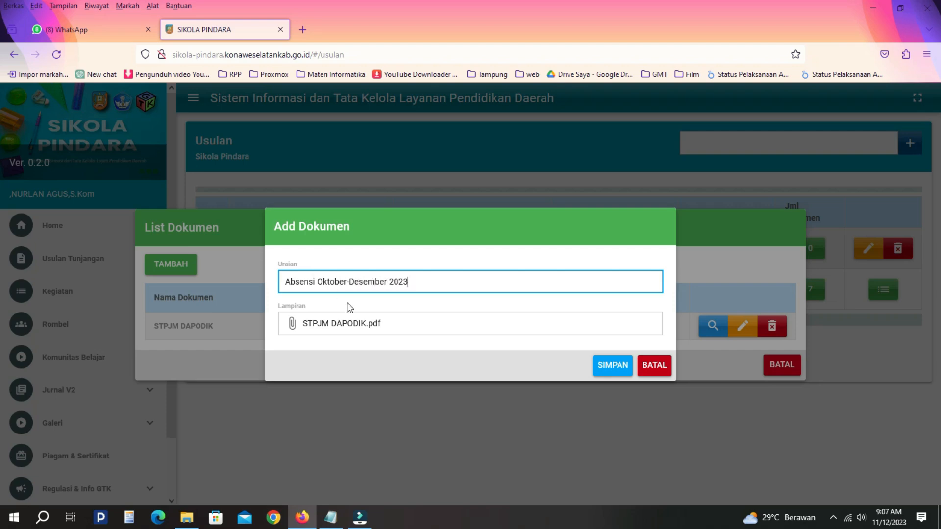
pyautogui.click(357, 324)
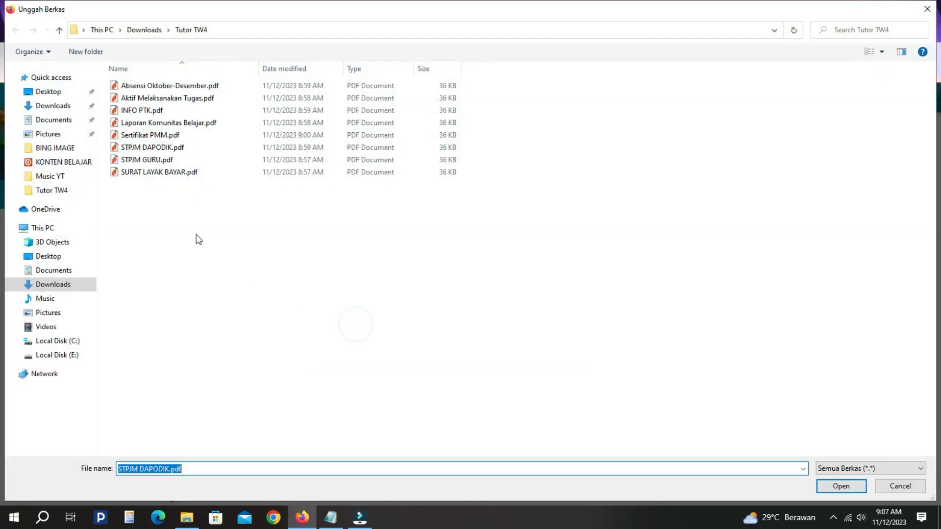
pyautogui.click(154, 85)
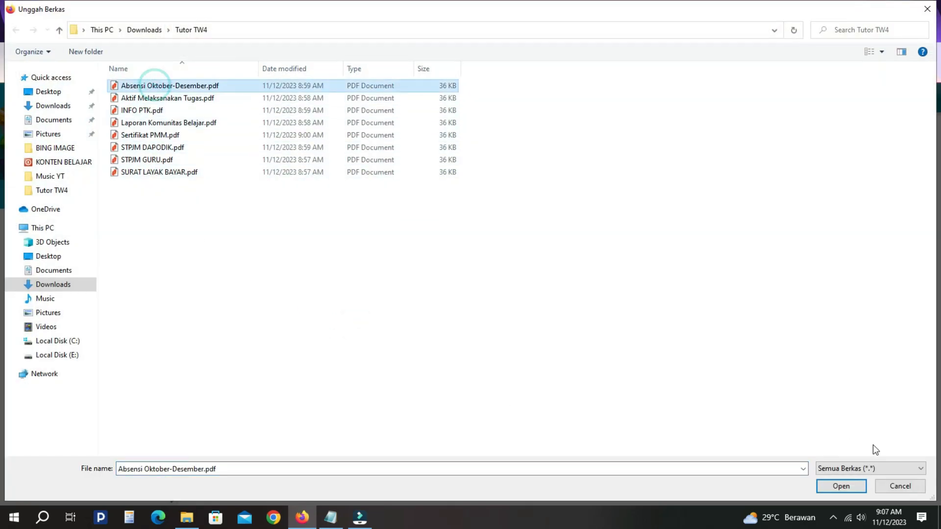
pyautogui.click(847, 485)
pyautogui.click(612, 368)
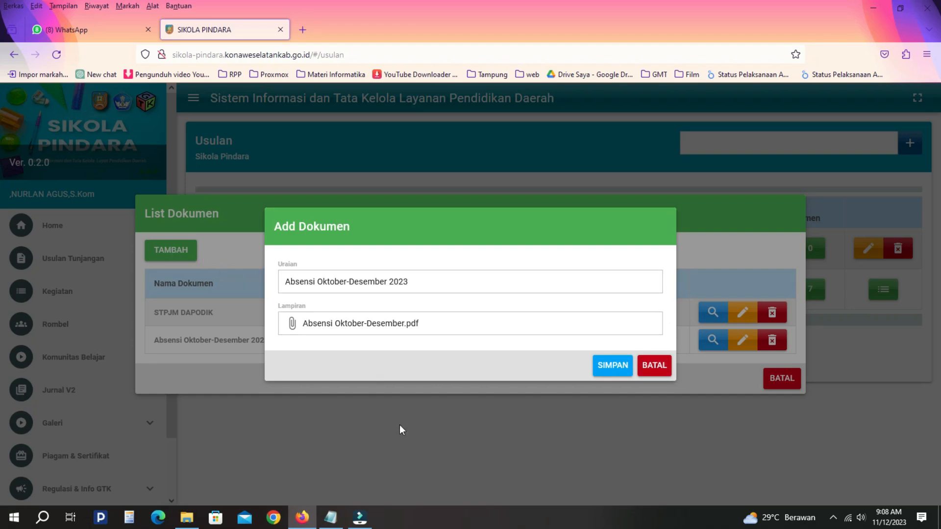
# - Add the Aktif Melaksanakan Tugas document with Aktif Melaksanakan Tugas.pdf attached and save it
pyautogui.tripleClick(416, 281)
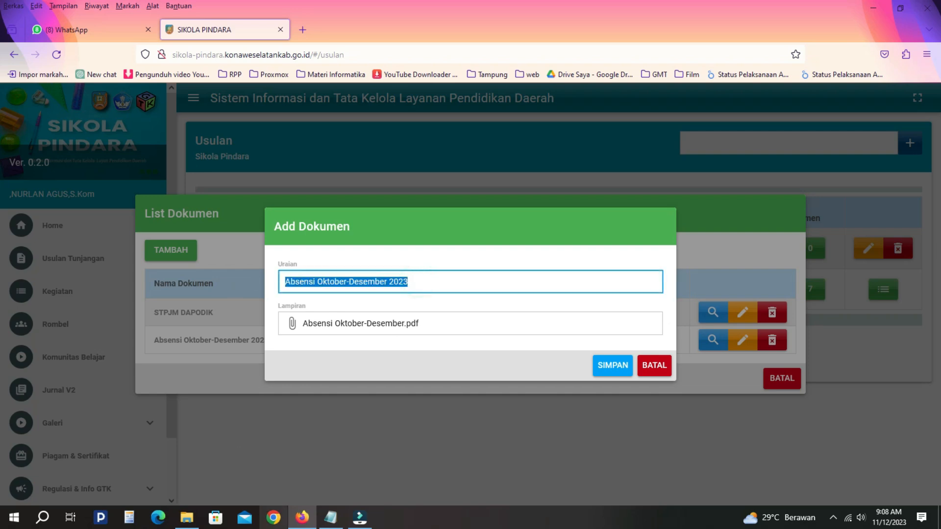
pyautogui.click(188, 519)
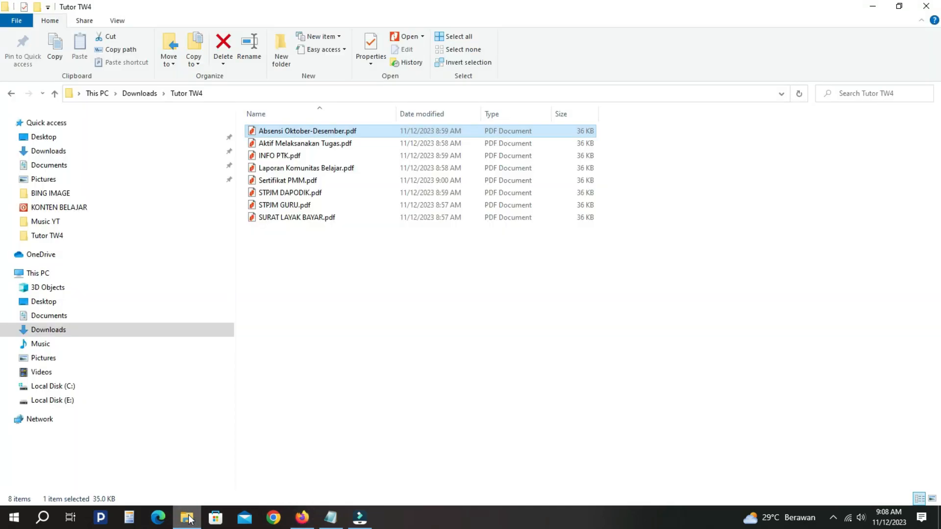
pyautogui.click(188, 518)
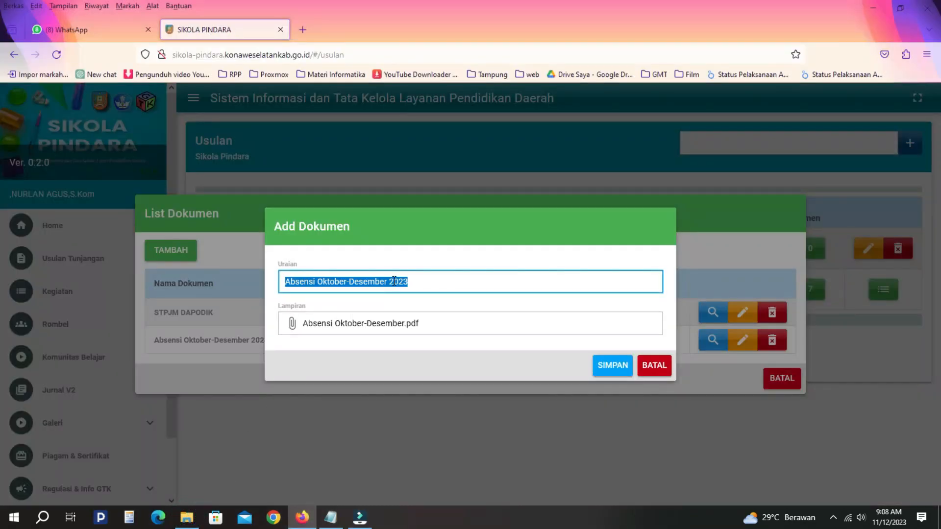
pyautogui.write('Aktif Melaksanakan Tugas')
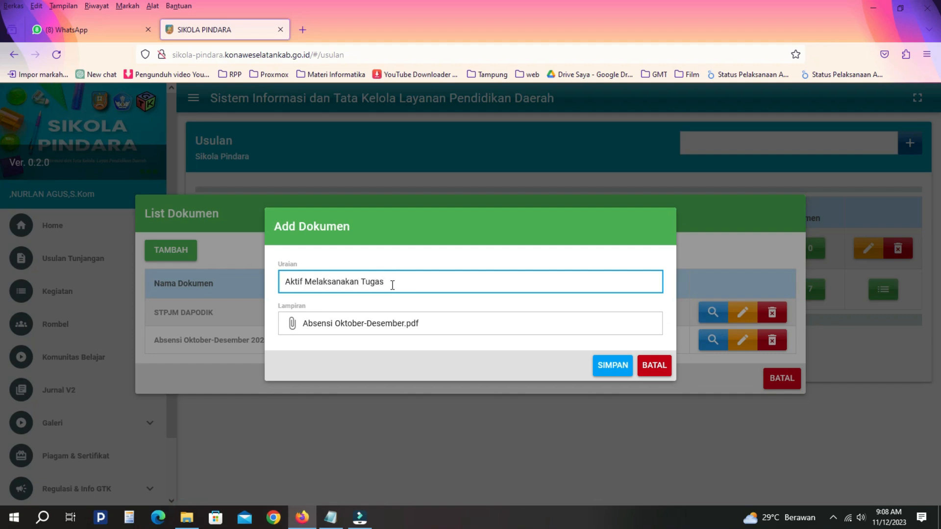
pyautogui.click(380, 328)
pyautogui.doubleClick(162, 98)
pyautogui.click(608, 368)
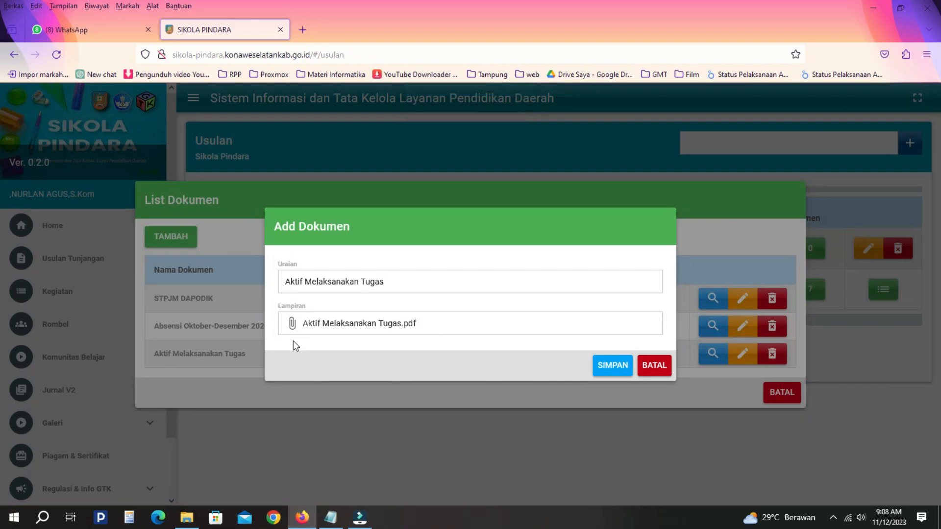
# - Add the Info PTK document with INFO PTK.pdf attached and save it
pyautogui.click(186, 518)
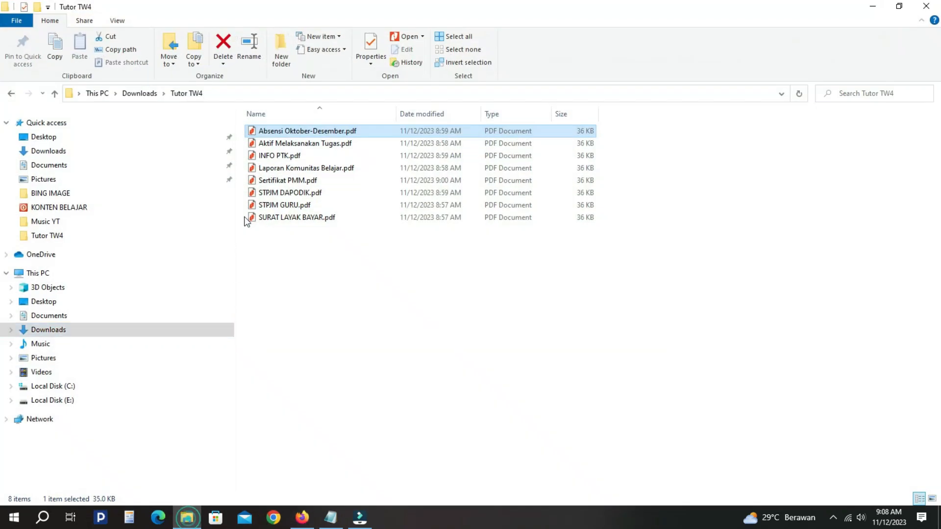
pyautogui.click(288, 154)
pyautogui.click(305, 520)
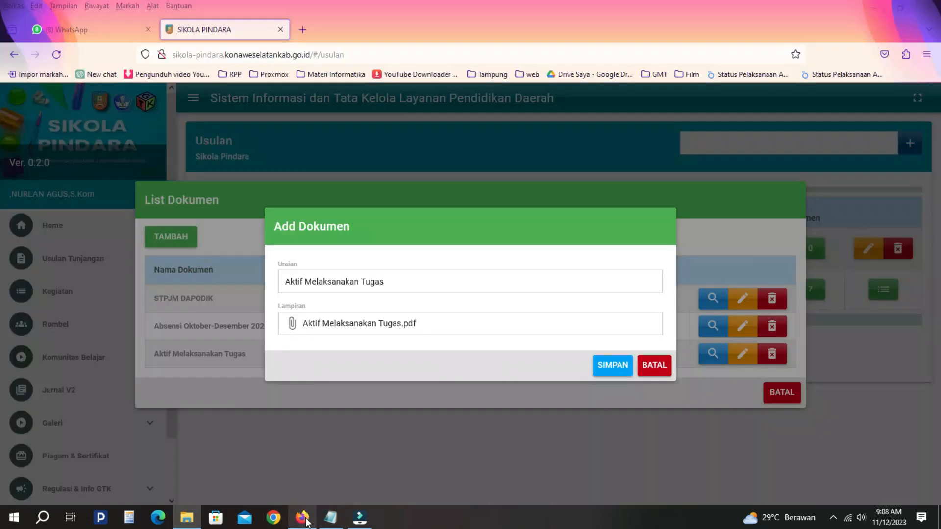
pyautogui.tripleClick(323, 281)
pyautogui.write('Info PTK')
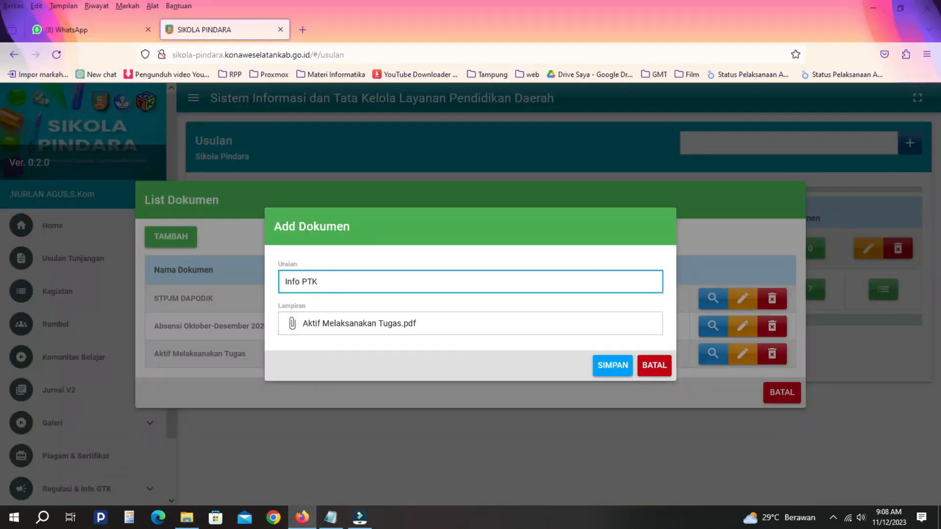
pyautogui.click(325, 324)
pyautogui.click(142, 110)
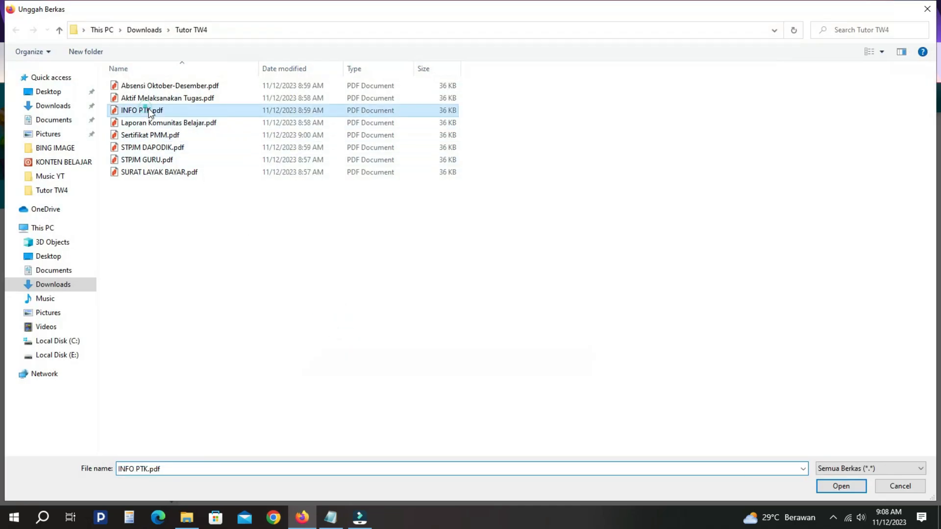
pyautogui.click(835, 487)
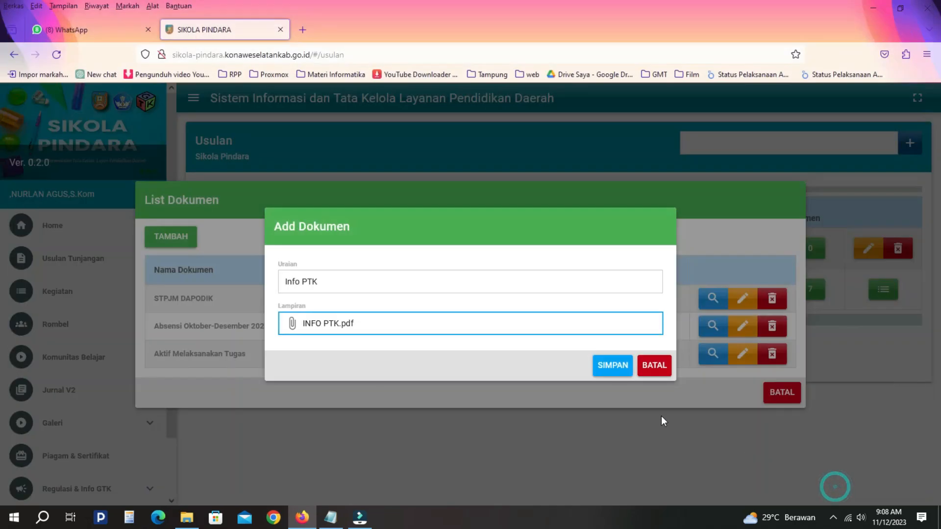
pyautogui.click(610, 368)
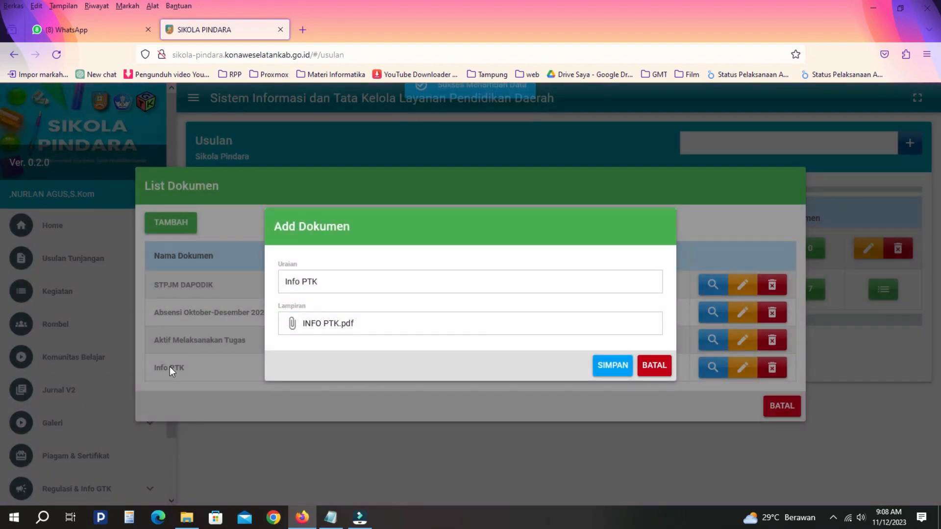
pyautogui.click(187, 517)
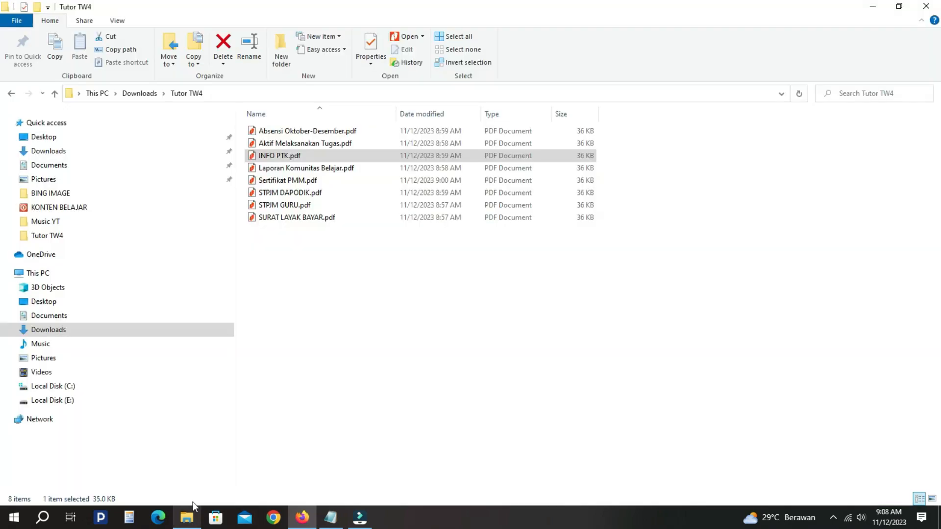
# - Add the Laporan Komunitas Belajar document with Laporan Komunitas Belajar.pdf attached and save it
pyautogui.click(299, 169)
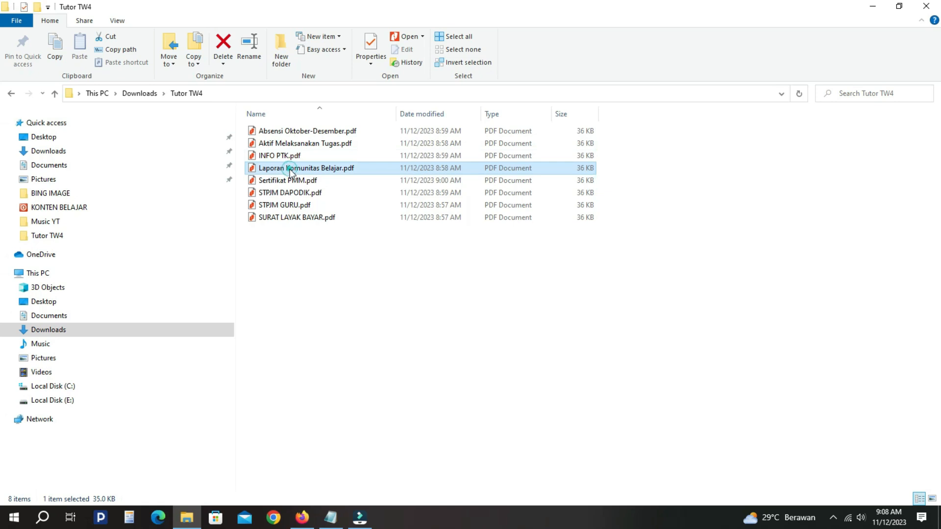
pyautogui.click(302, 518)
pyautogui.click(319, 281)
pyautogui.tripleClick(319, 281)
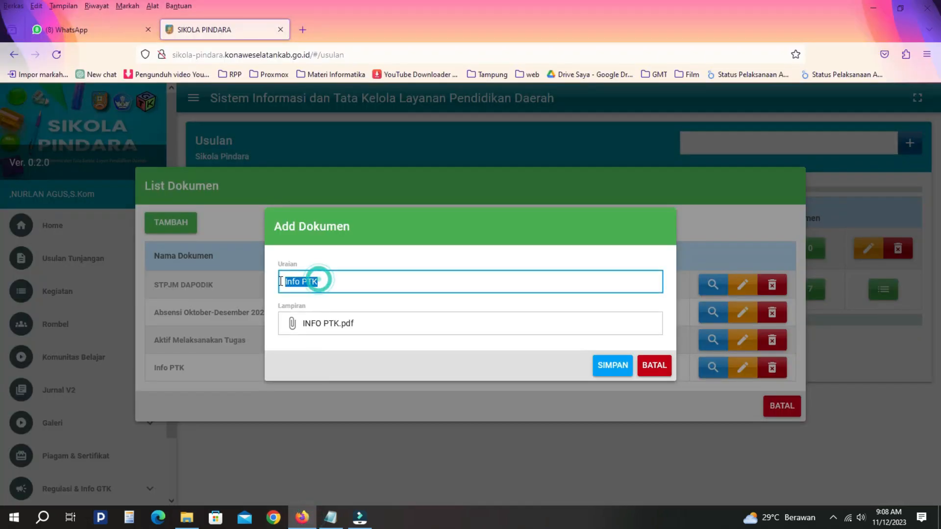
pyautogui.write('Laporan Komunitas Belajar')
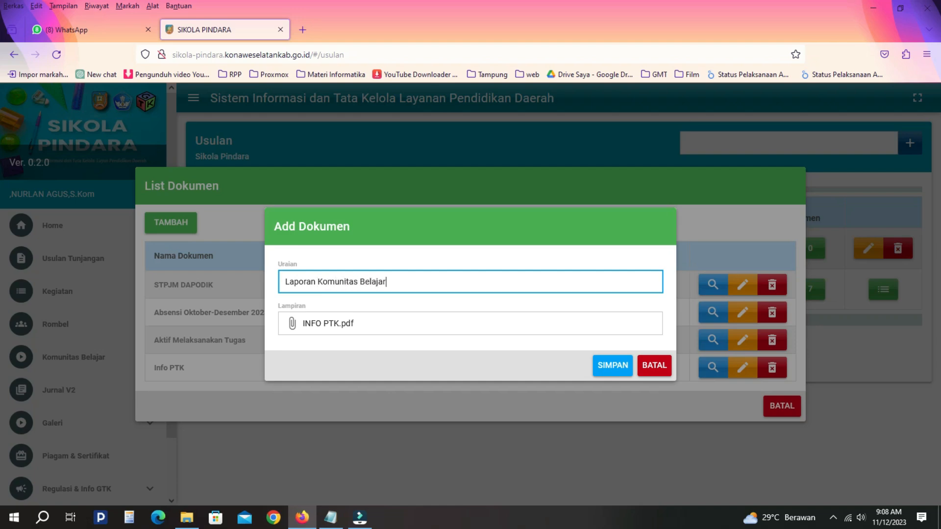
pyautogui.click(317, 325)
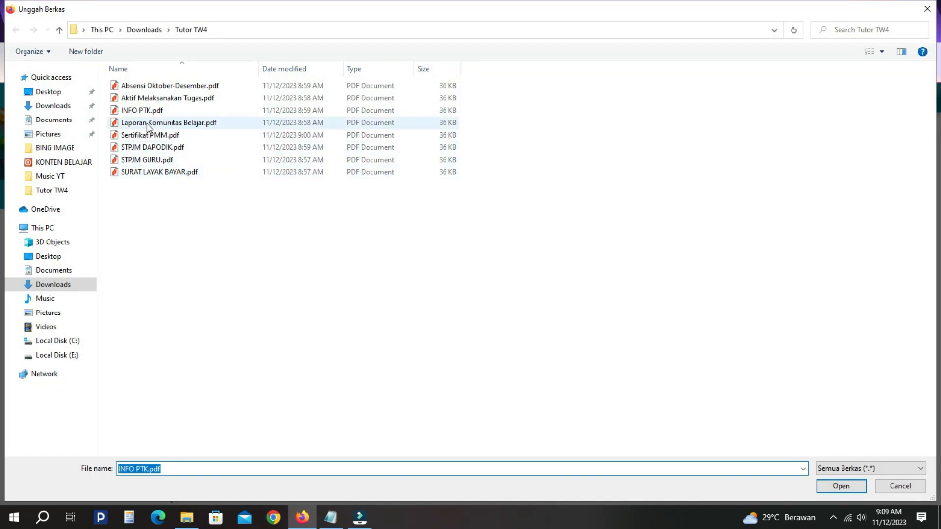
pyautogui.click(147, 123)
pyautogui.click(840, 487)
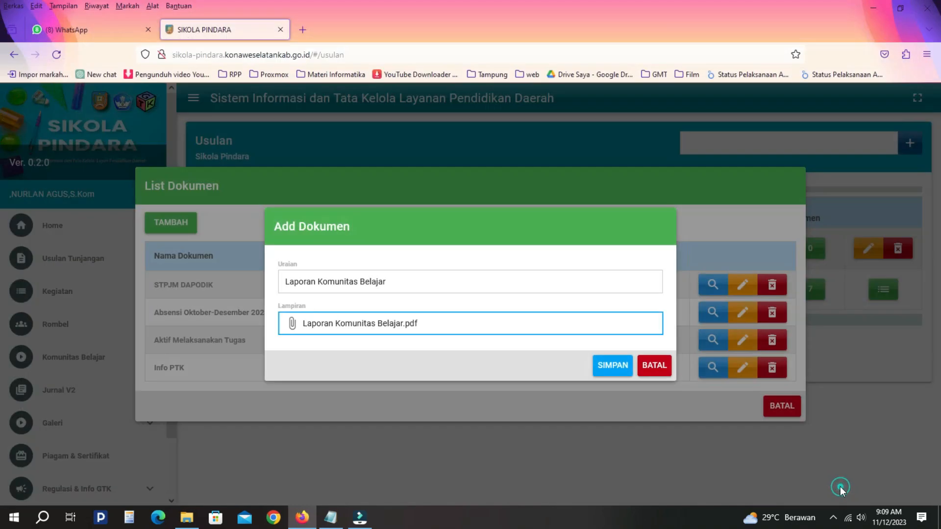
pyautogui.click(611, 368)
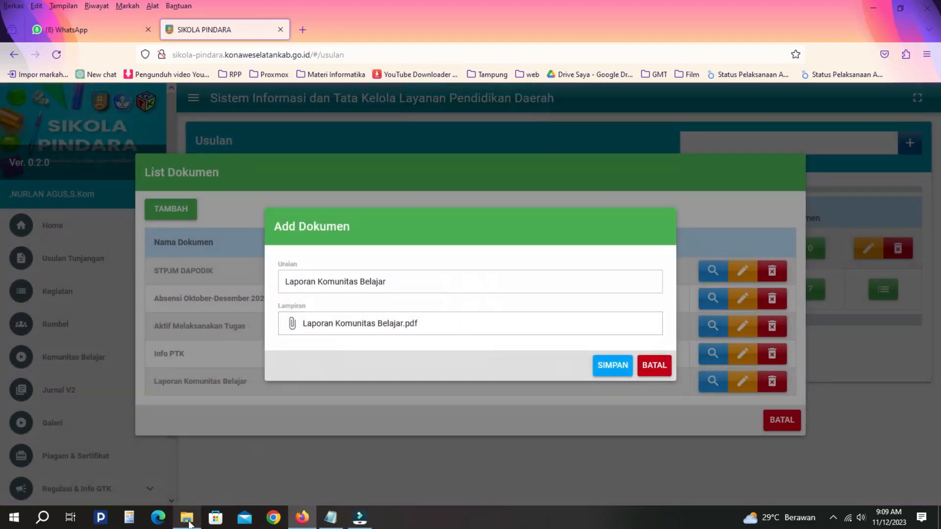
# - Add the Sertifikat PMM document with Sertifikat PMM.pdf attached and save it
pyautogui.click(189, 521)
pyautogui.click(188, 521)
pyautogui.tripleClick(346, 280)
pyautogui.write('Sertifikat PMM')
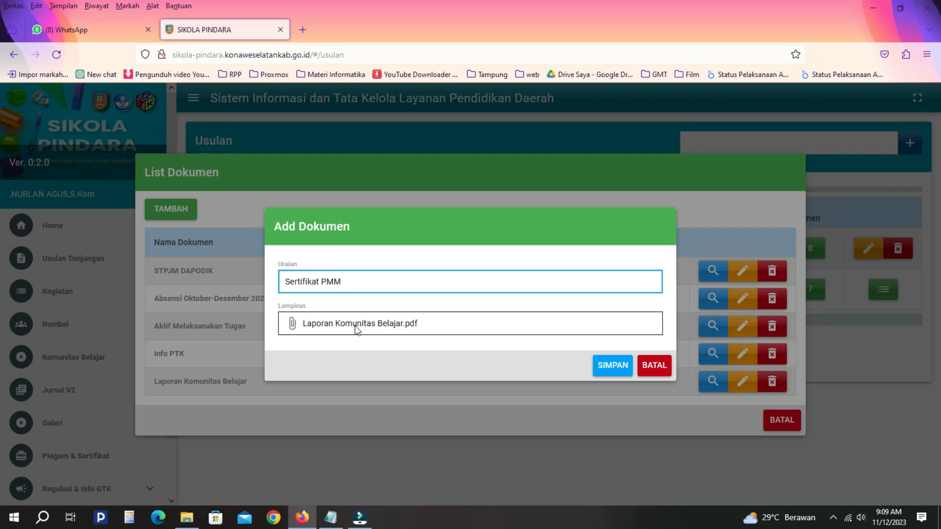
pyautogui.click(355, 329)
pyautogui.click(149, 135)
pyautogui.click(848, 490)
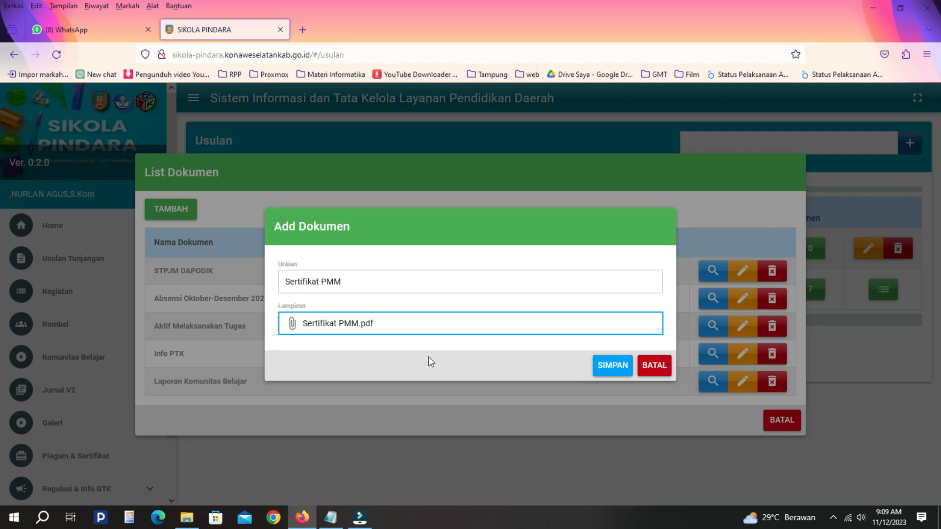
pyautogui.click(619, 368)
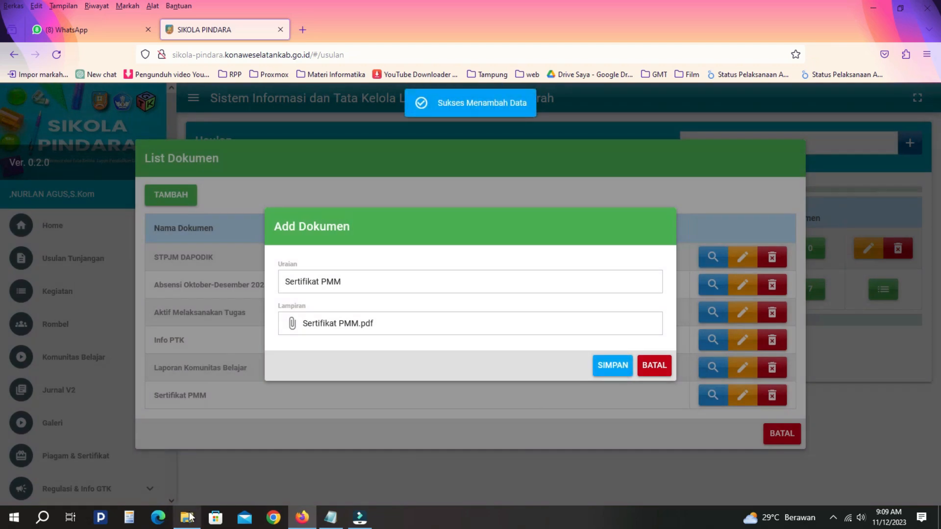
# - Look up STPJM DAPODIK.pdf in the Tutor TW4 folder before returning to the form
pyautogui.moveTo(190, 518)
pyautogui.click(201, 476)
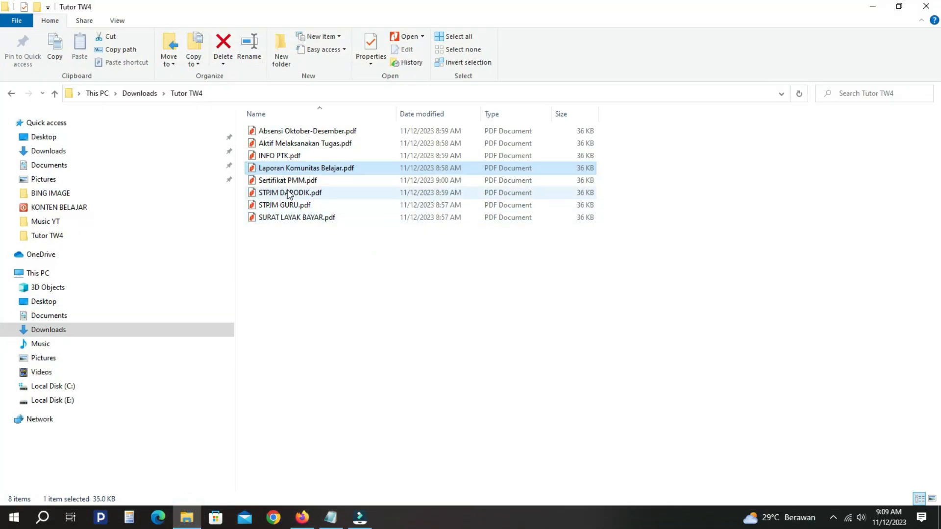
pyautogui.click(289, 195)
pyautogui.click(302, 517)
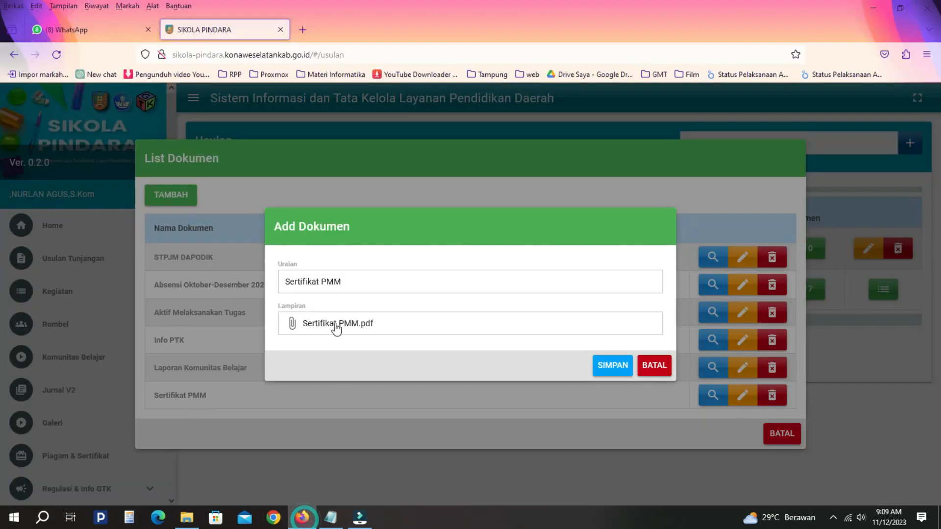
# - Replace the description with 'STPJM Guru', attach STPJM GURU.pdf, and save the entry
pyautogui.tripleClick(336, 281)
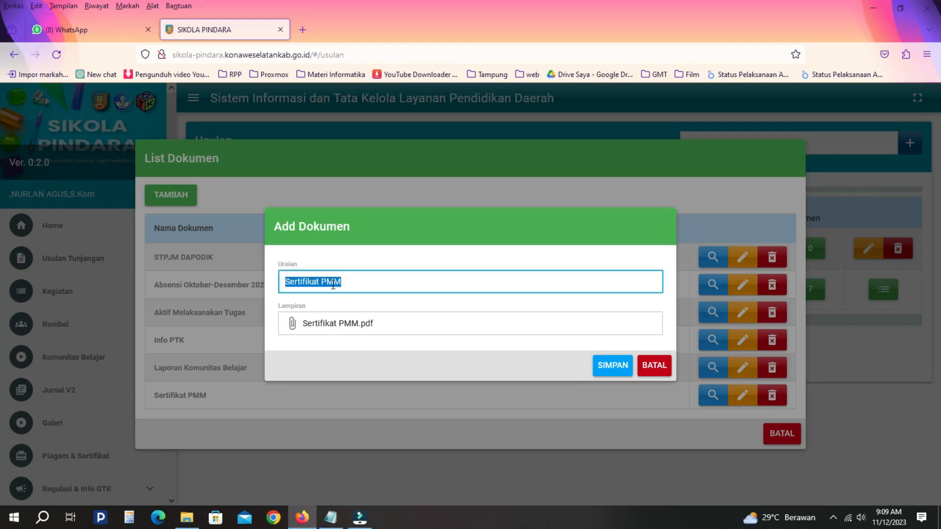
pyautogui.click(187, 518)
pyautogui.click(284, 205)
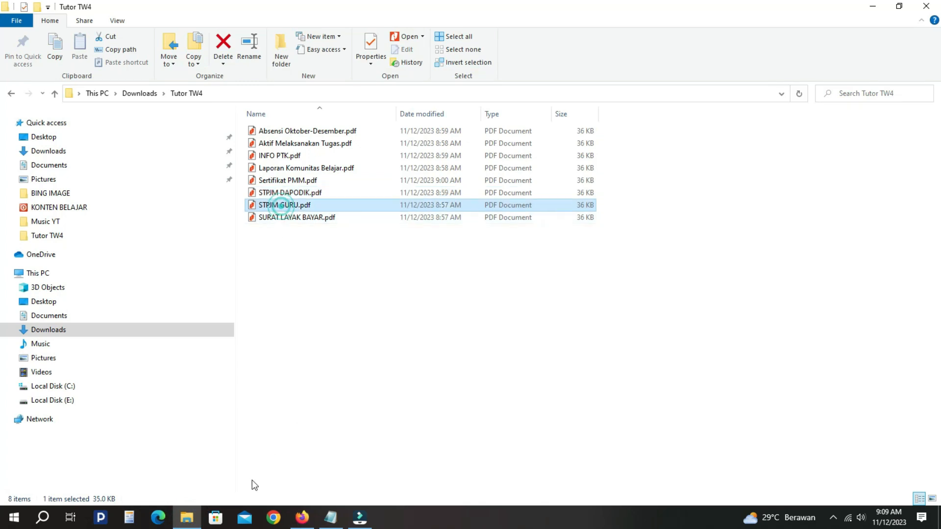
pyautogui.click(302, 517)
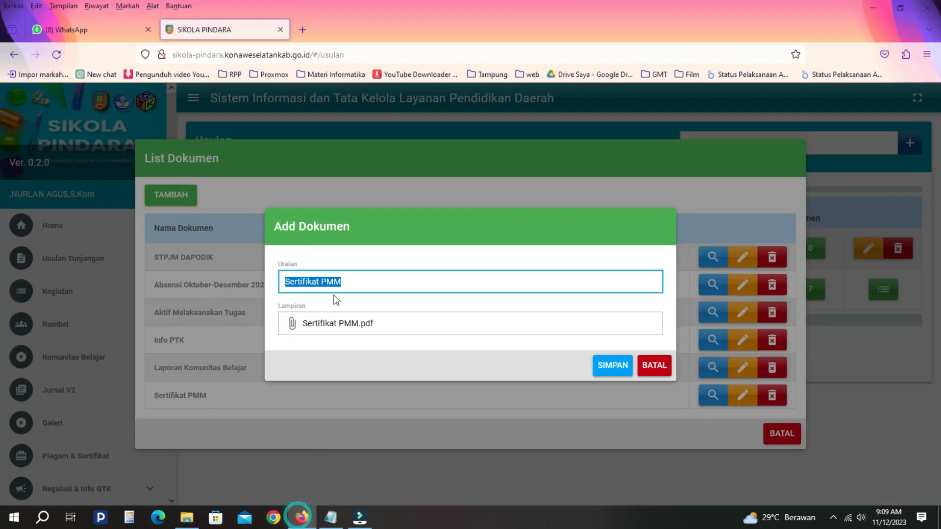
pyautogui.write('STPJM Guru')
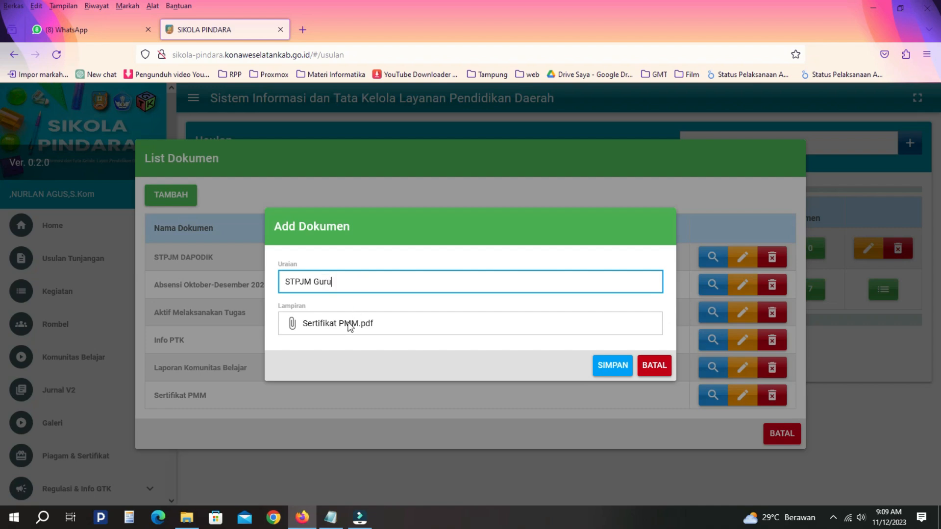
pyautogui.click(349, 325)
pyautogui.click(135, 160)
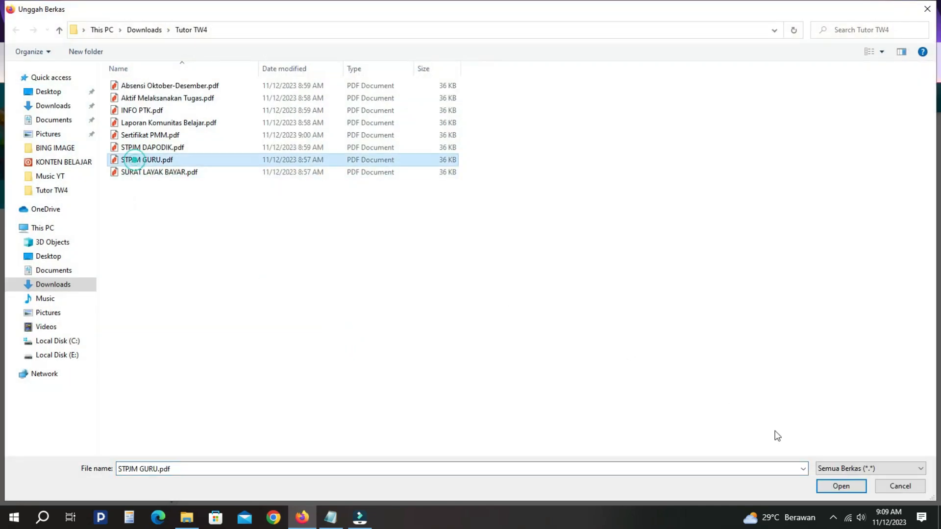
pyautogui.click(841, 486)
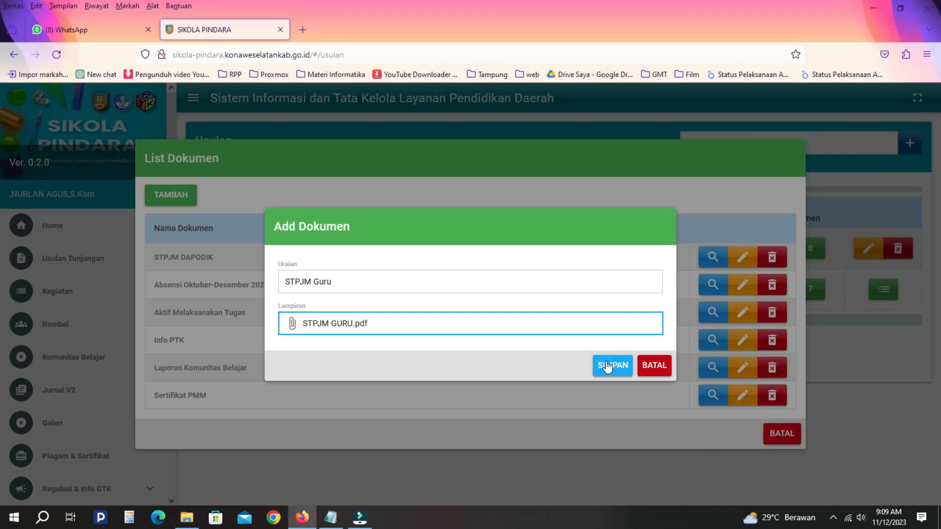
pyautogui.click(608, 366)
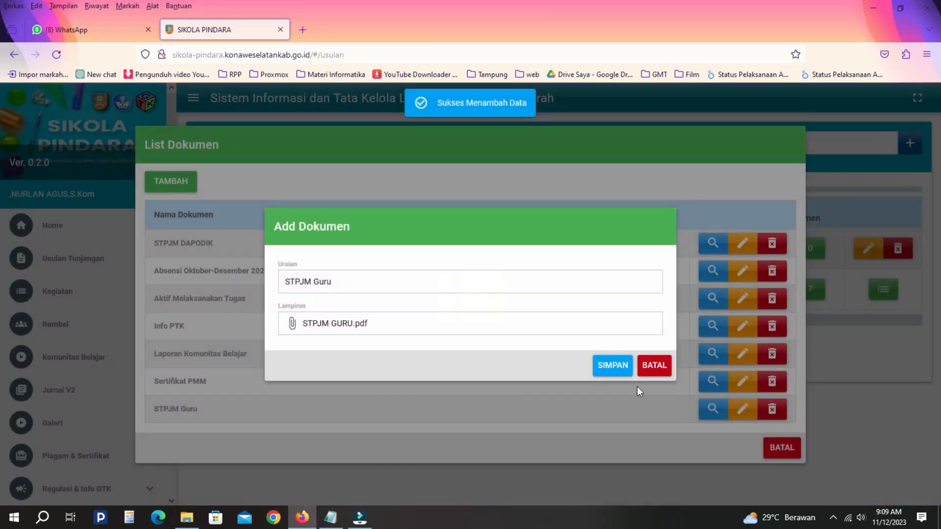
# - Find SURAT LAYAK BAYAR.pdf in Tutor TW4 and change the description to 'Surat Layak Bayar'
pyautogui.click(187, 517)
pyautogui.click(300, 217)
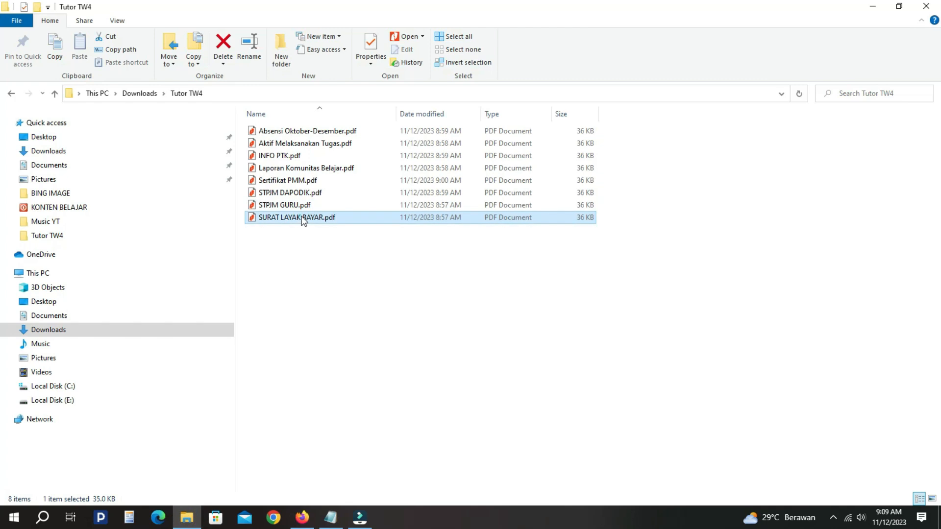
pyautogui.click(313, 523)
pyautogui.tripleClick(329, 282)
pyautogui.write('Surat Layak bayar')
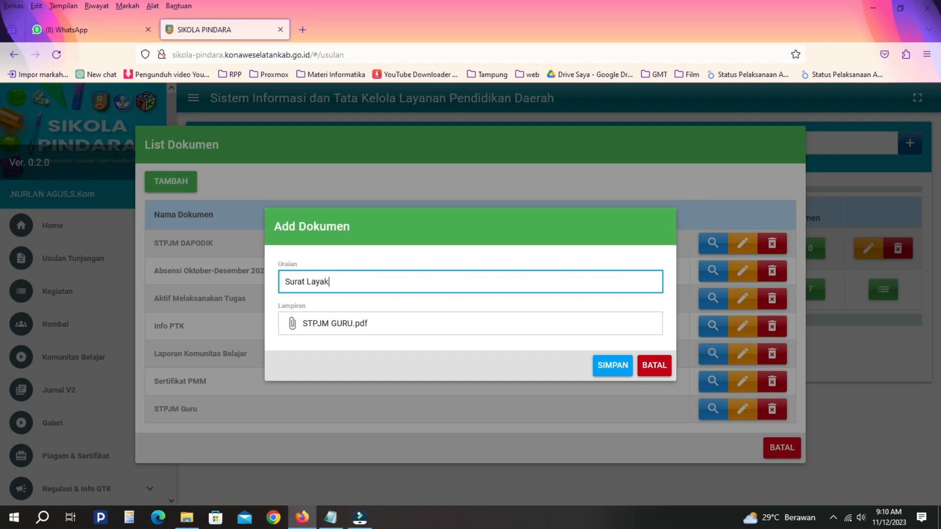
pyautogui.click(337, 284)
pyautogui.press('BackSpace')
# - Attach SURAT LAYAK BAYAR.pdf, save the entry, and close the Add Dokumen form
pyautogui.click(342, 323)
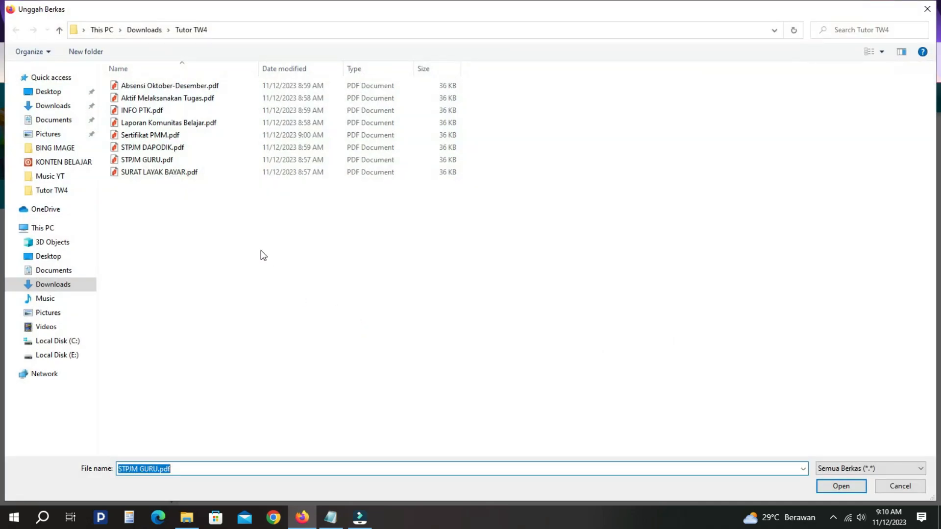
pyautogui.click(163, 173)
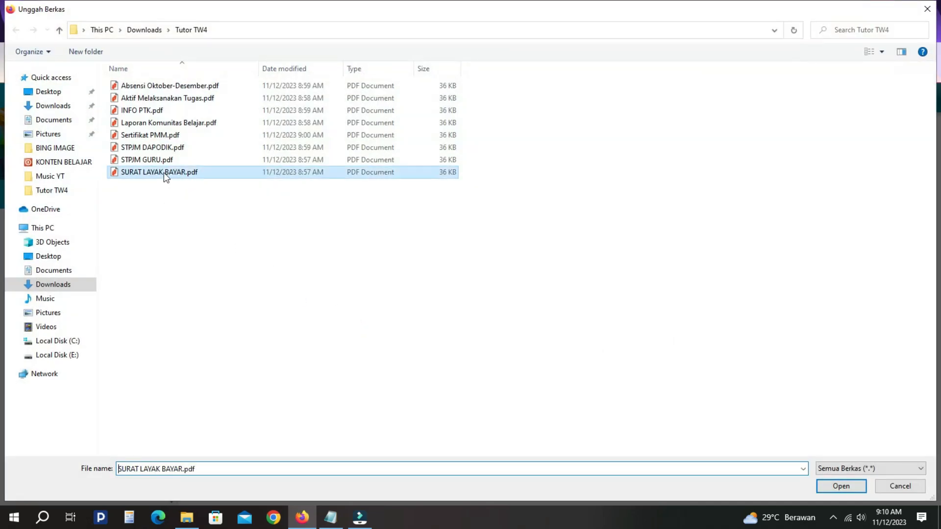
pyautogui.click(838, 487)
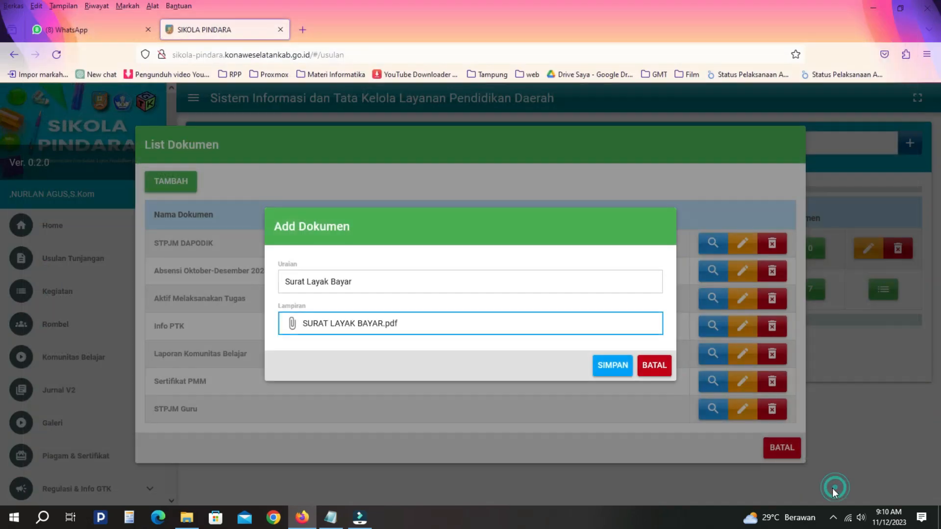
pyautogui.click(609, 367)
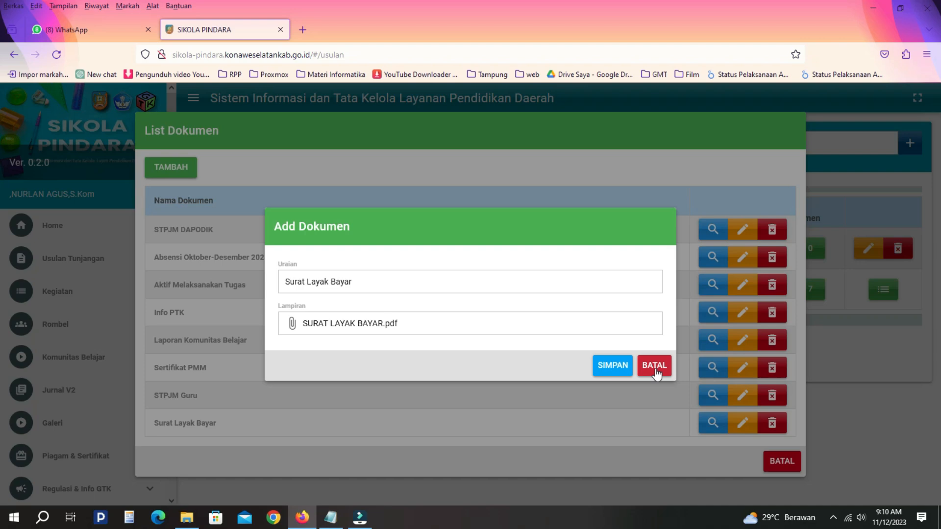
pyautogui.click(654, 368)
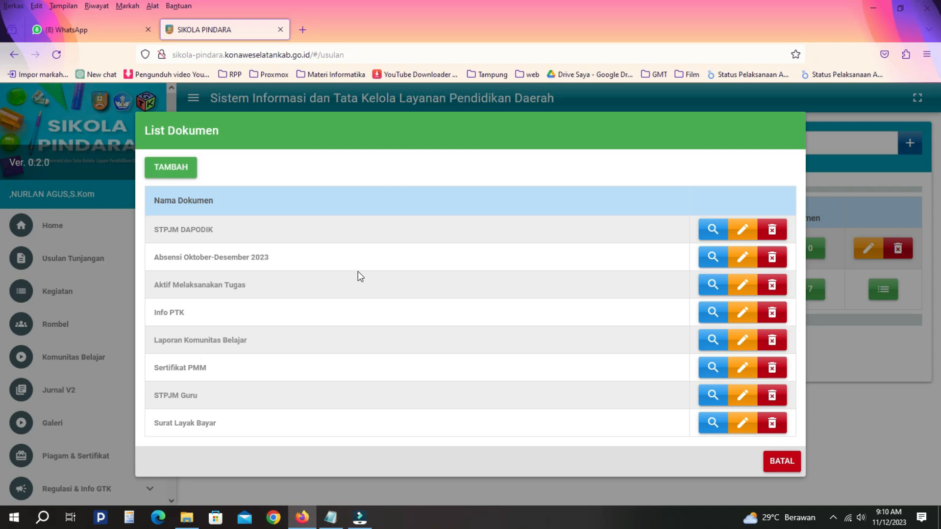
# - Close List Dokumen and reload so the Triwulan IV - 2023 proposal's Jml Dokumen shows 8
pyautogui.click(782, 460)
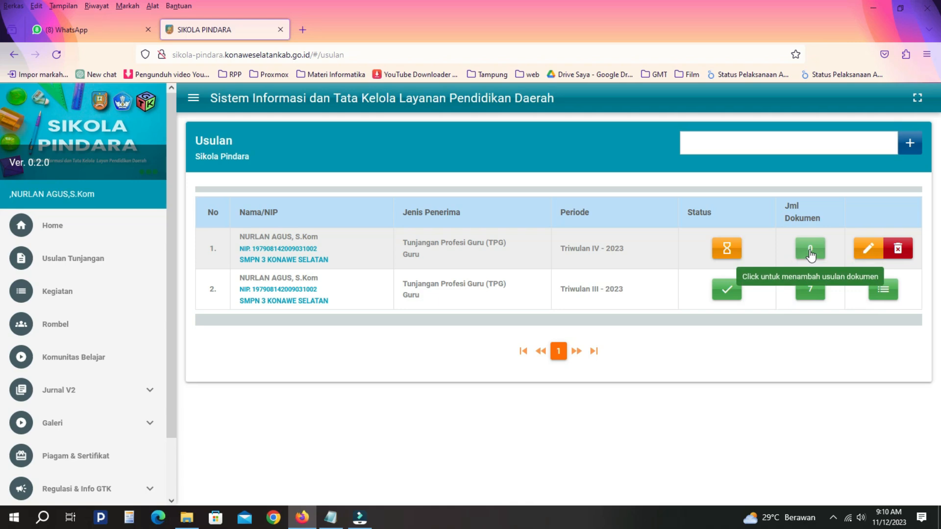
pyautogui.click(810, 251)
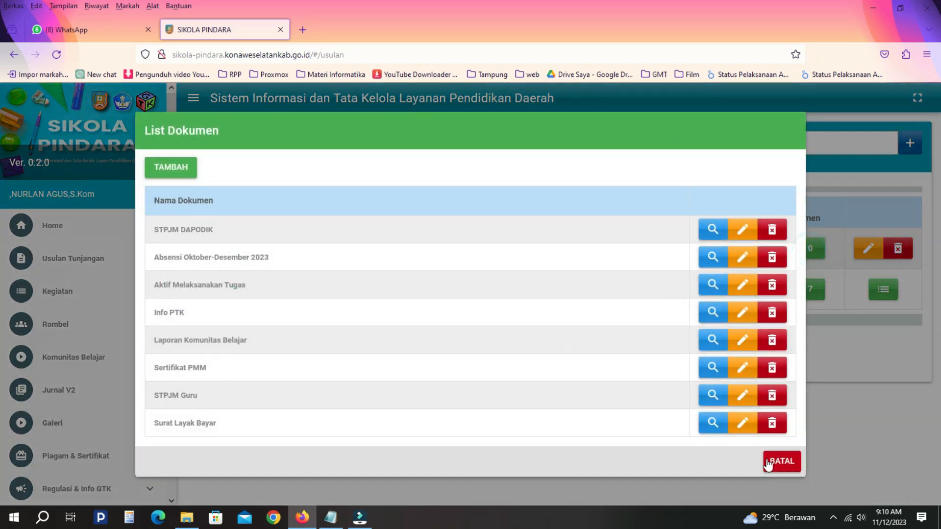
pyautogui.click(764, 461)
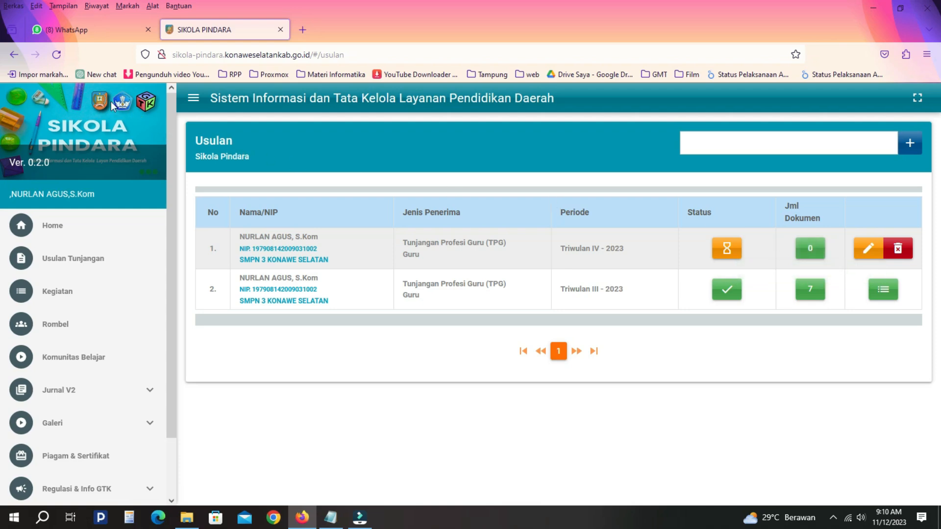
pyautogui.click(57, 54)
pyautogui.click(629, 249)
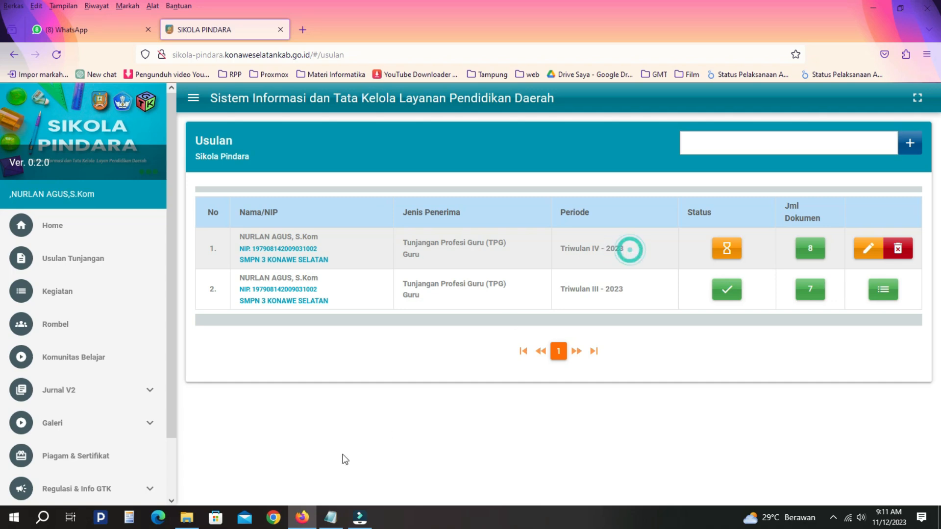
pyautogui.click(811, 250)
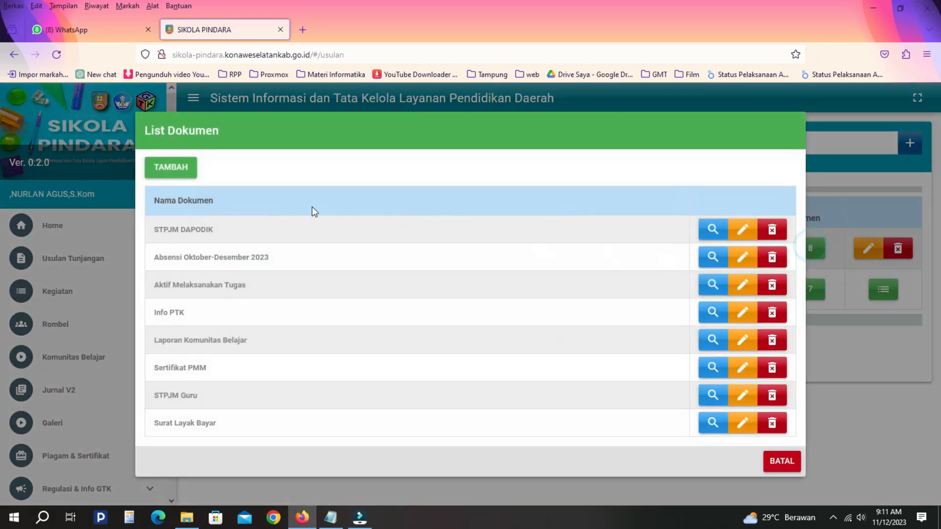
pyautogui.click(788, 461)
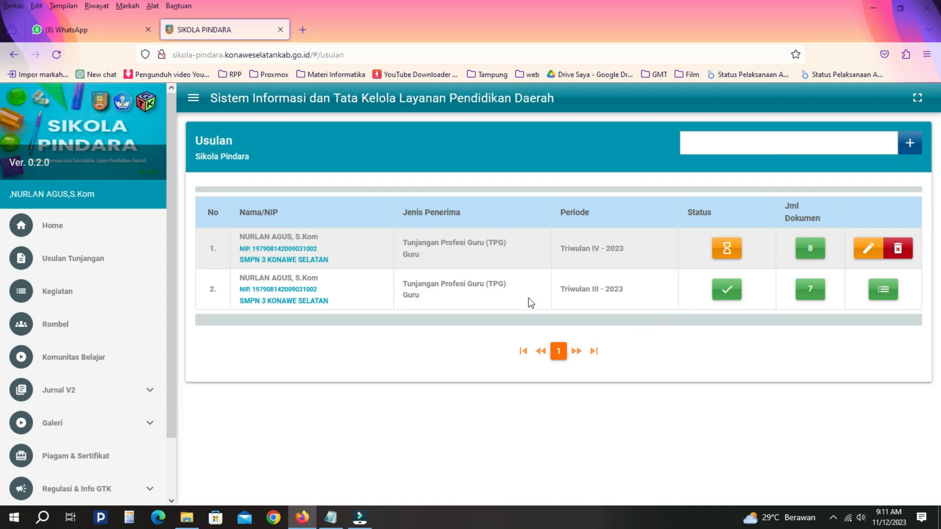
pyautogui.click(50, 229)
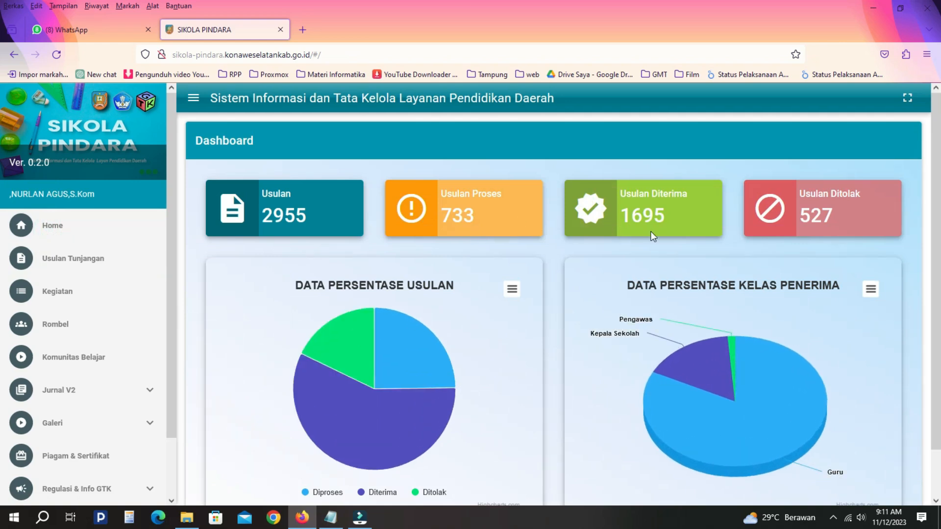
pyautogui.moveTo(261, 216); pyautogui.dragTo(307, 215)
pyautogui.click(317, 211)
pyautogui.click(73, 260)
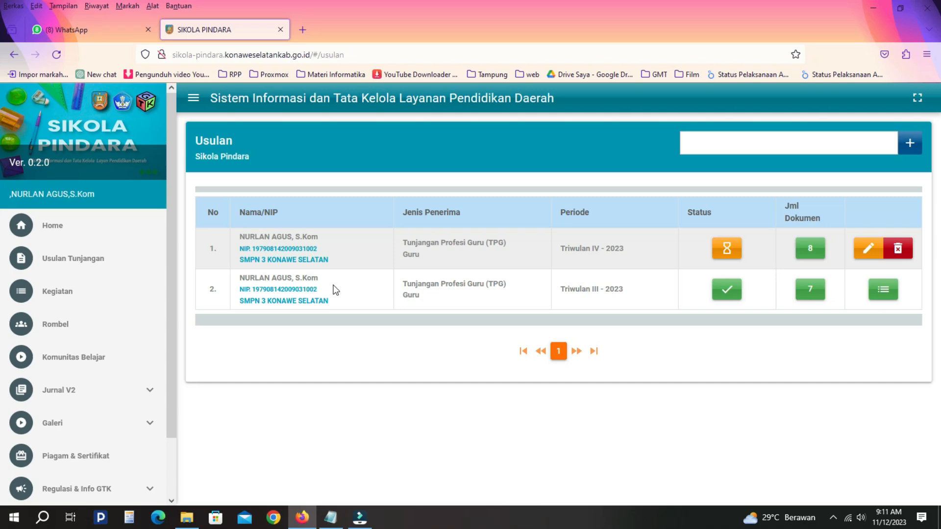
pyautogui.click(589, 243)
pyautogui.click(809, 251)
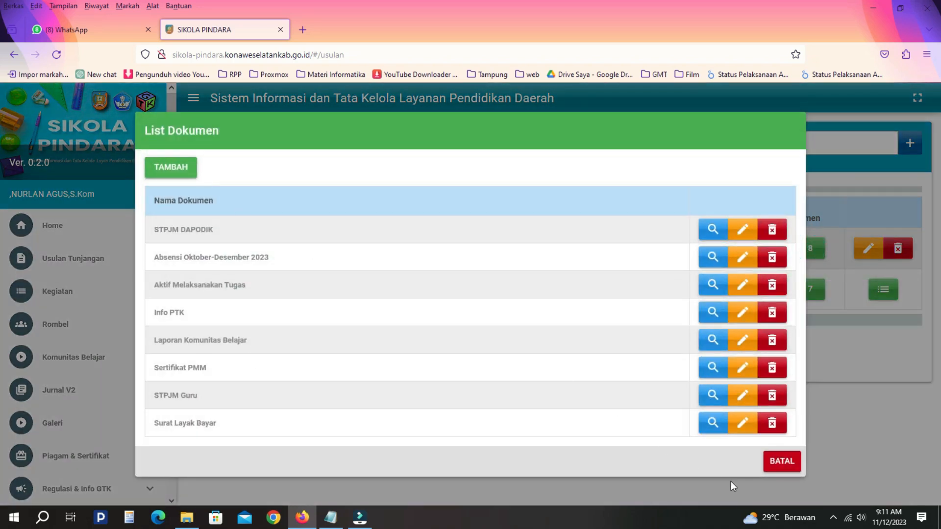
pyautogui.click(782, 463)
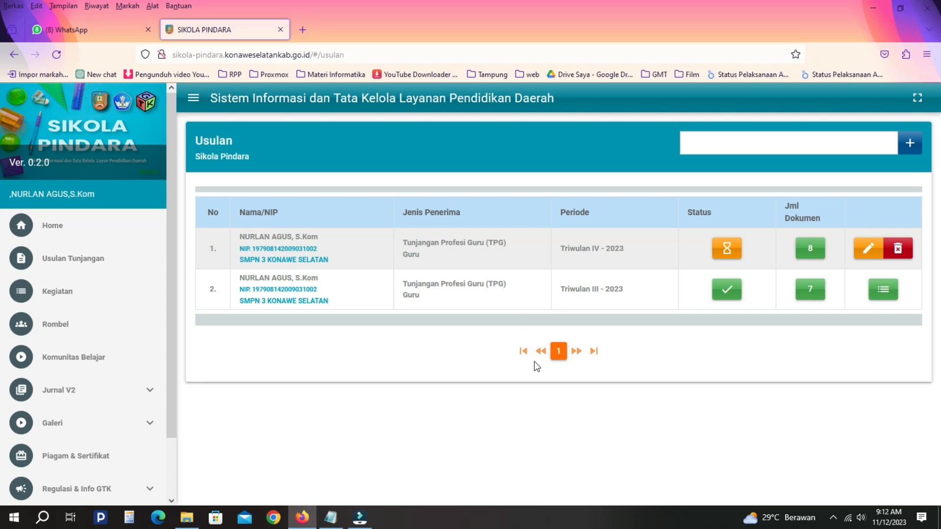
pyautogui.click(58, 227)
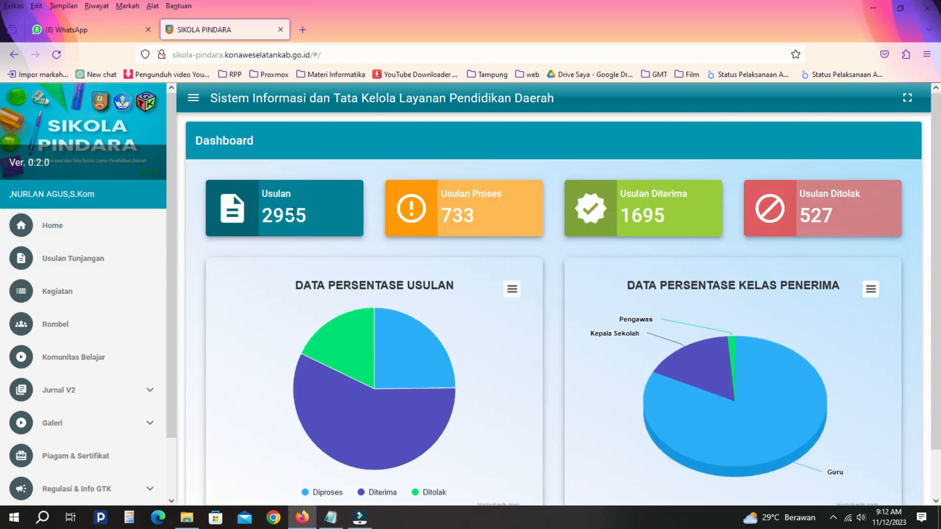
pyautogui.click(85, 257)
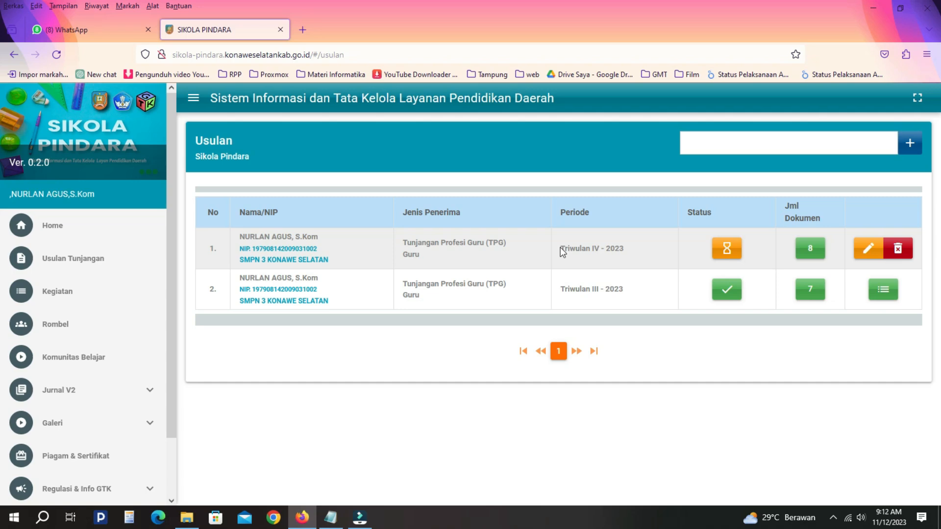
pyautogui.moveTo(560, 249); pyautogui.dragTo(631, 248)
pyautogui.click(631, 248)
pyautogui.click(810, 250)
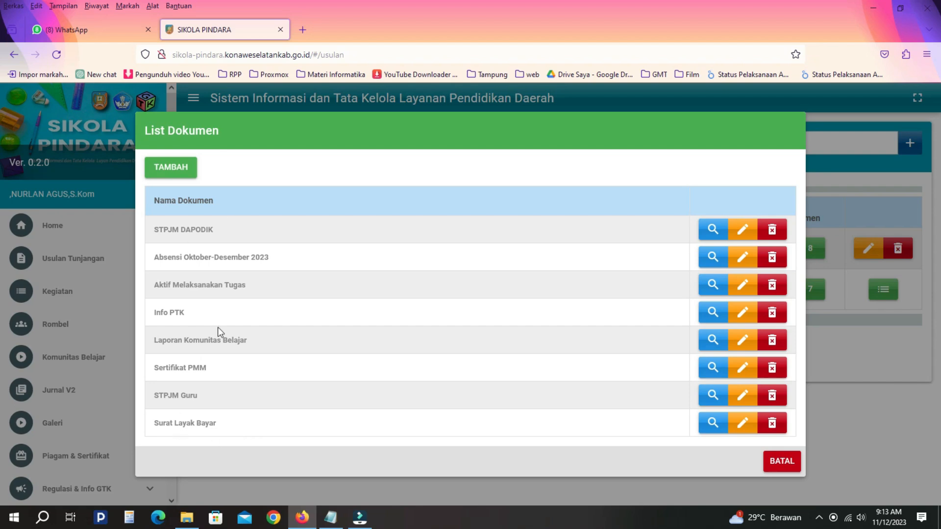
pyautogui.click(775, 462)
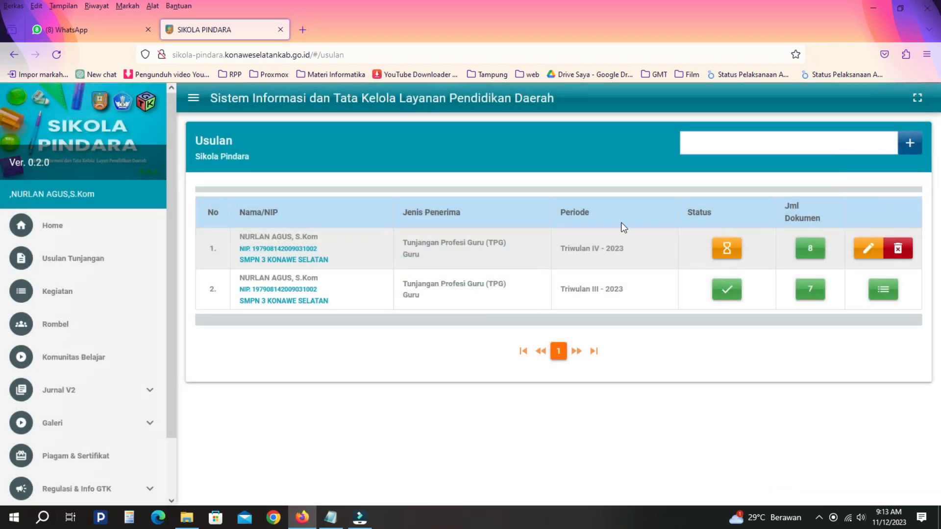
pyautogui.moveTo(560, 248); pyautogui.dragTo(623, 250)
pyautogui.click(628, 251)
pyautogui.click(816, 246)
pyautogui.click(780, 464)
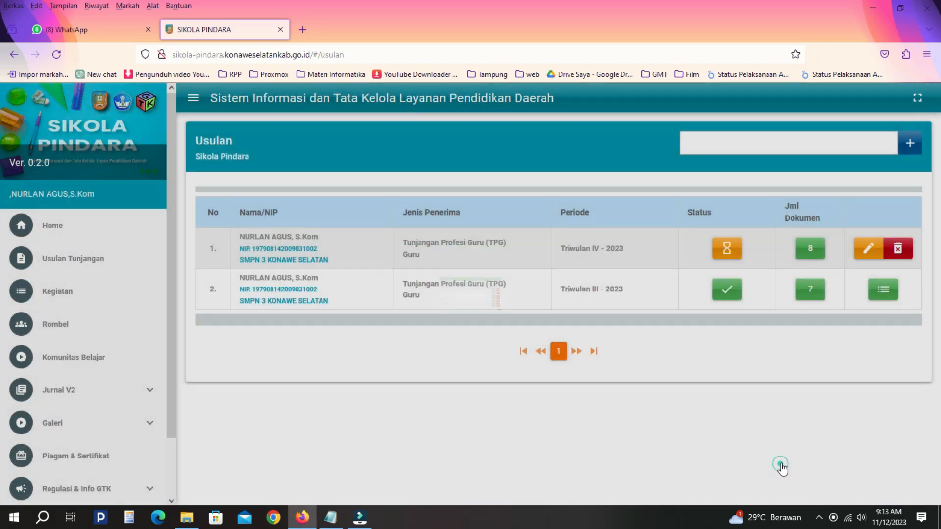
pyautogui.click(734, 249)
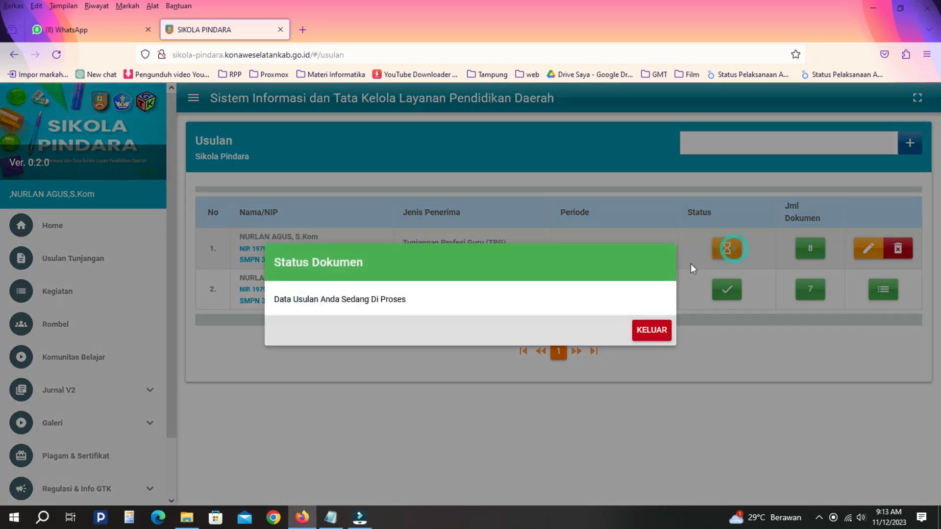
pyautogui.click(642, 332)
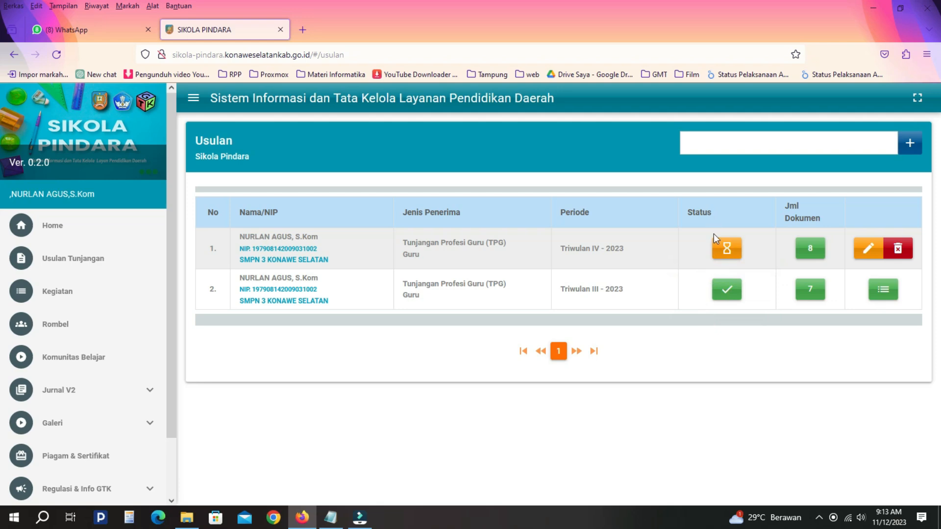
pyautogui.click(728, 289)
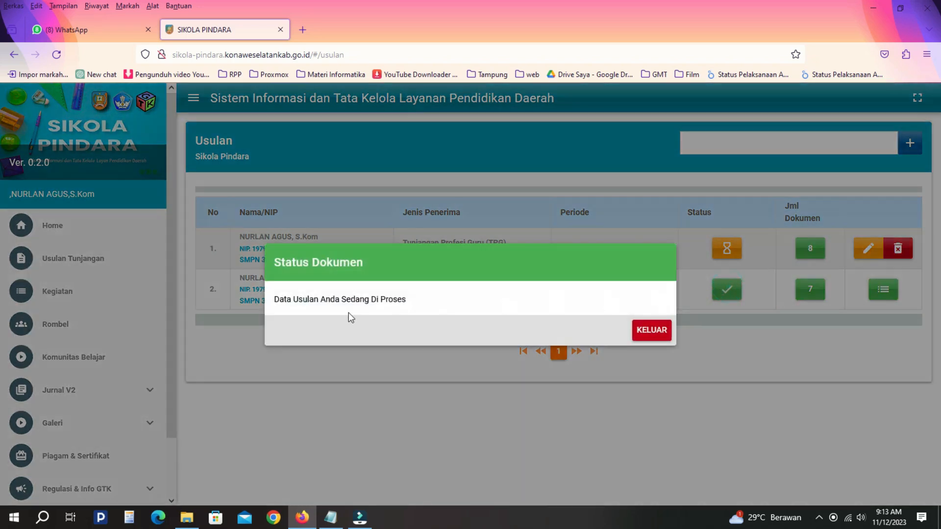
pyautogui.click(650, 329)
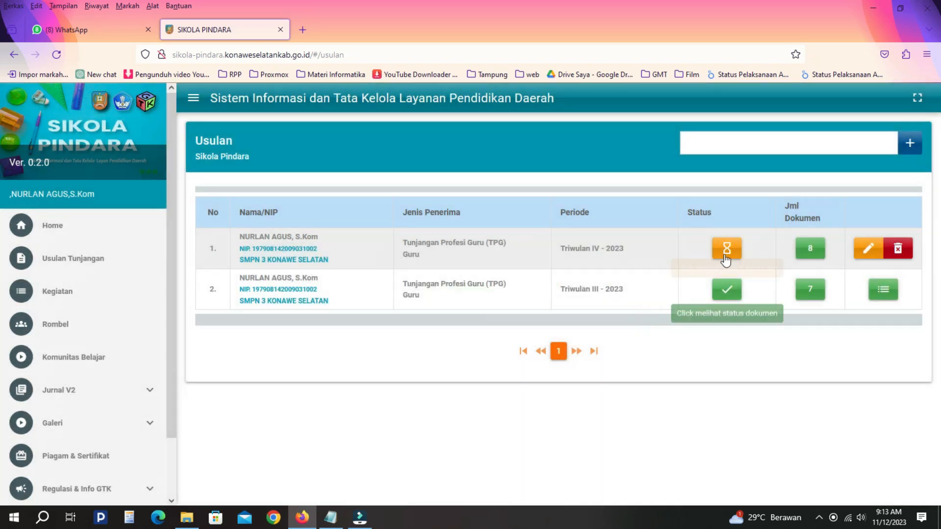